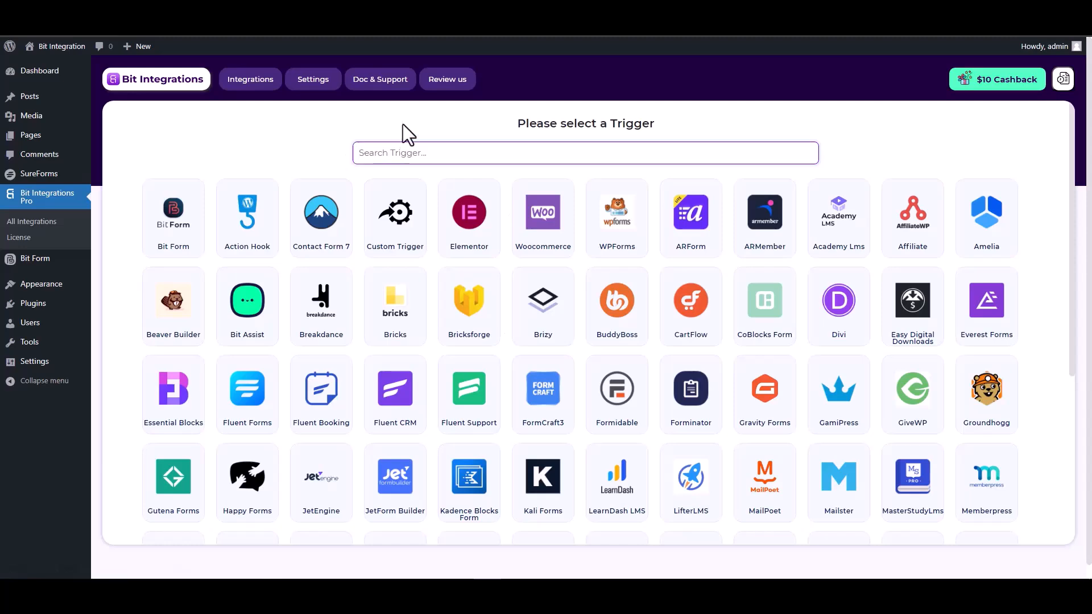
Set SureForms as the trigger app using the form named 'SureForms' and continue
{"action": "type", "text": "sure"}
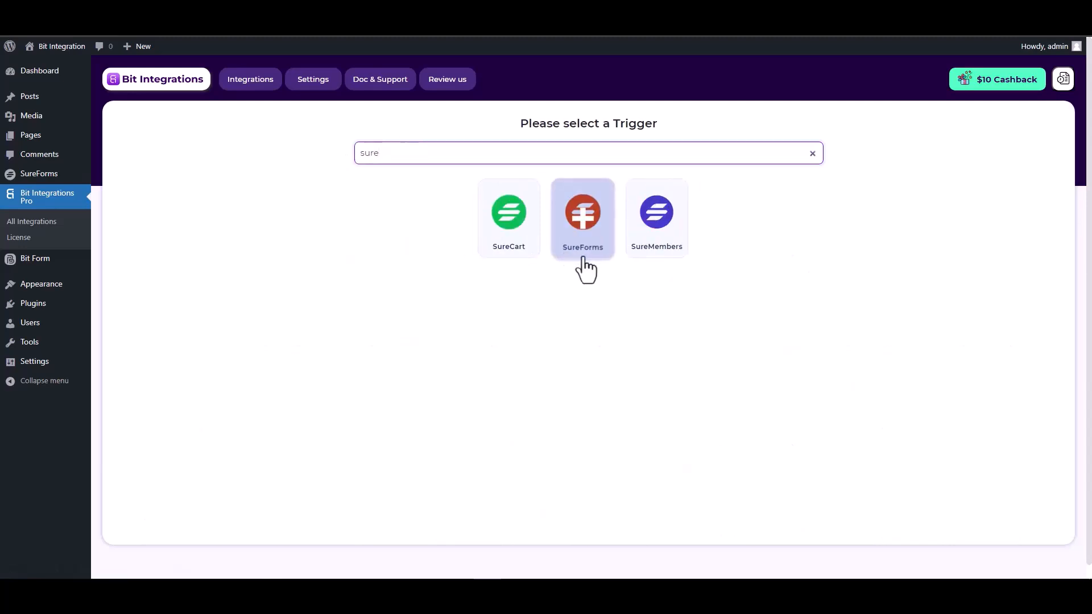
{"action": "left_click", "coordinate": [587, 248]}
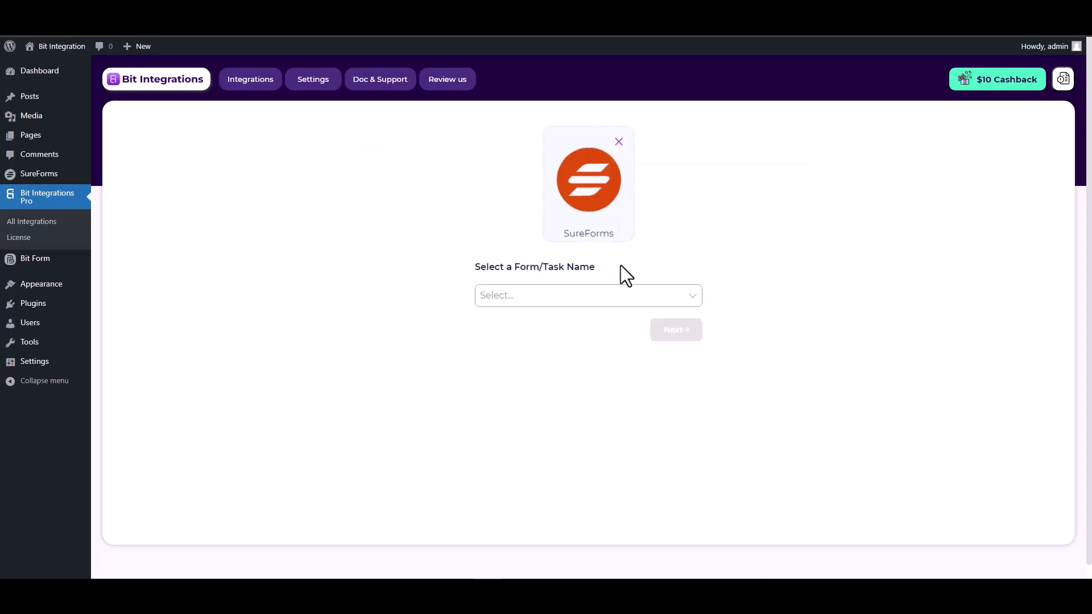
{"action": "left_click", "coordinate": [530, 293]}
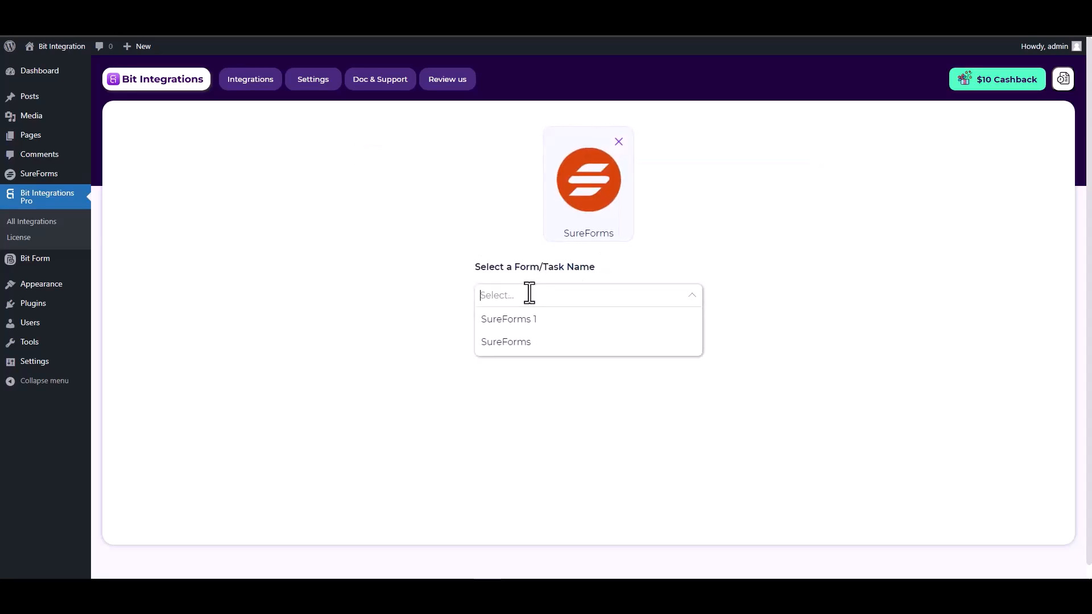
{"action": "left_click", "coordinate": [520, 345]}
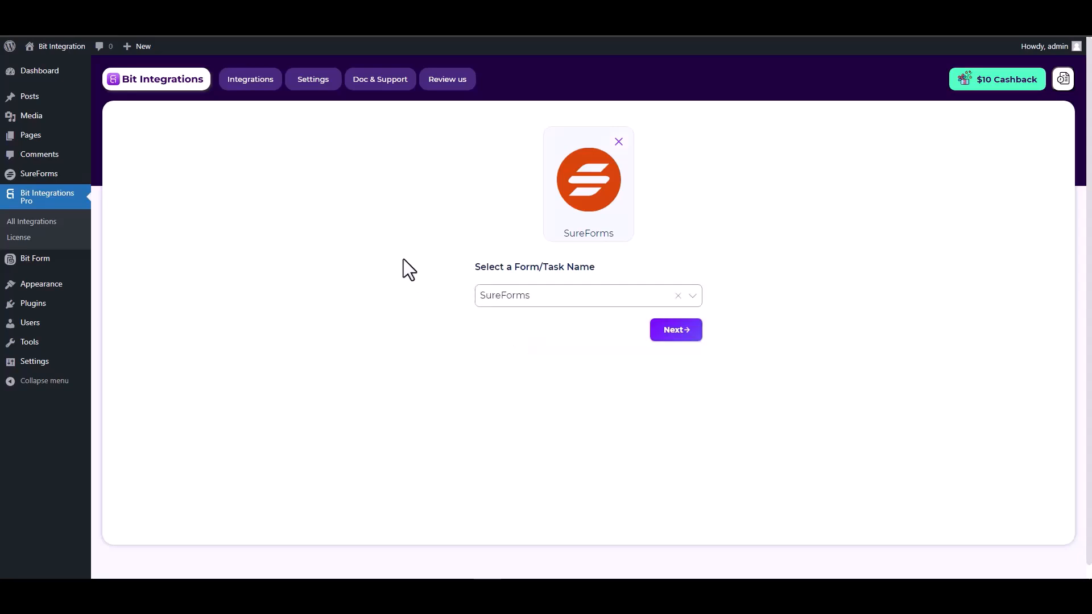
{"action": "left_click", "coordinate": [671, 337]}
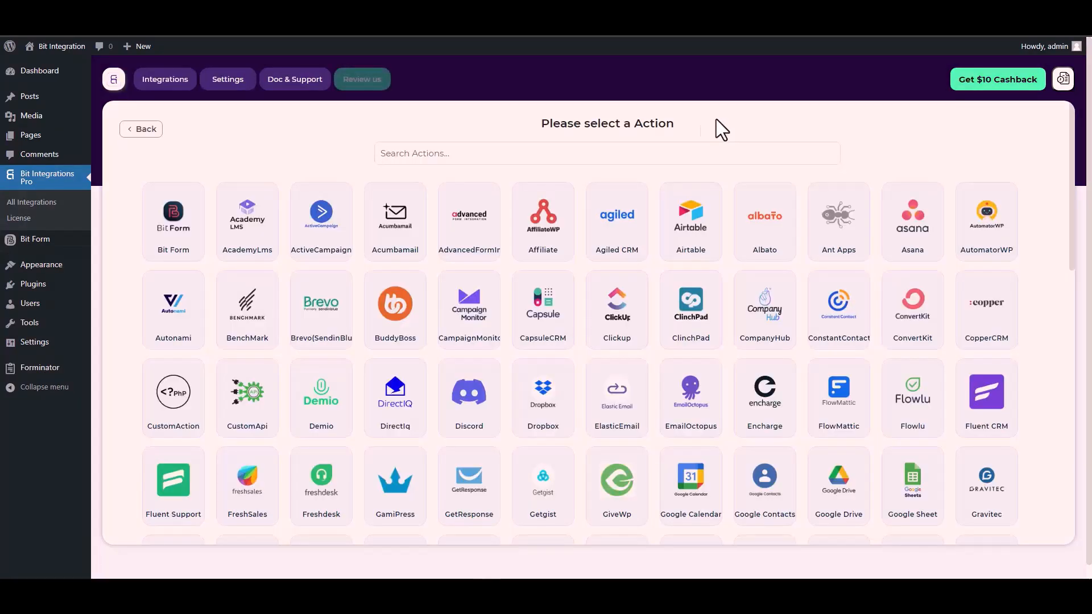
Pick CustomApi as the action and expand its authentication protocol choices
{"action": "left_click", "coordinate": [666, 153]}
{"action": "type", "text": "cus"}
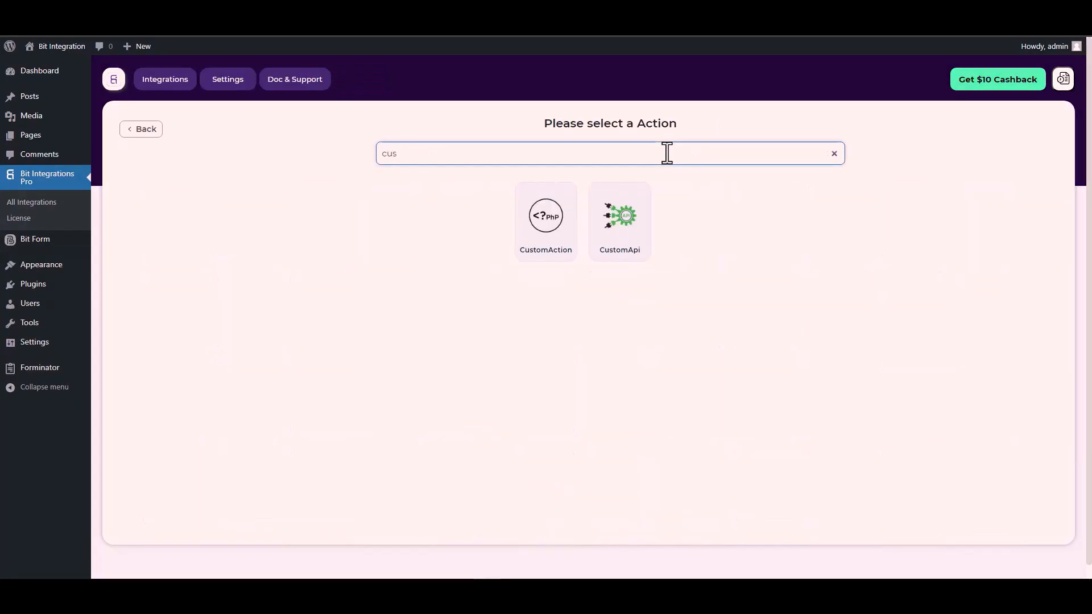
{"action": "left_click", "coordinate": [623, 232]}
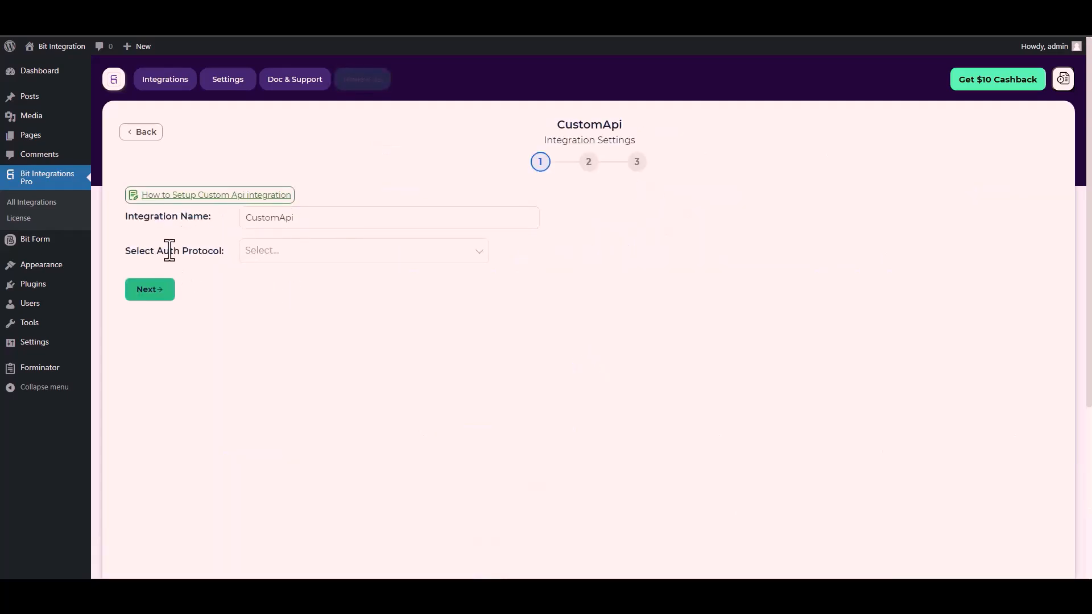
{"action": "left_click", "coordinate": [280, 254]}
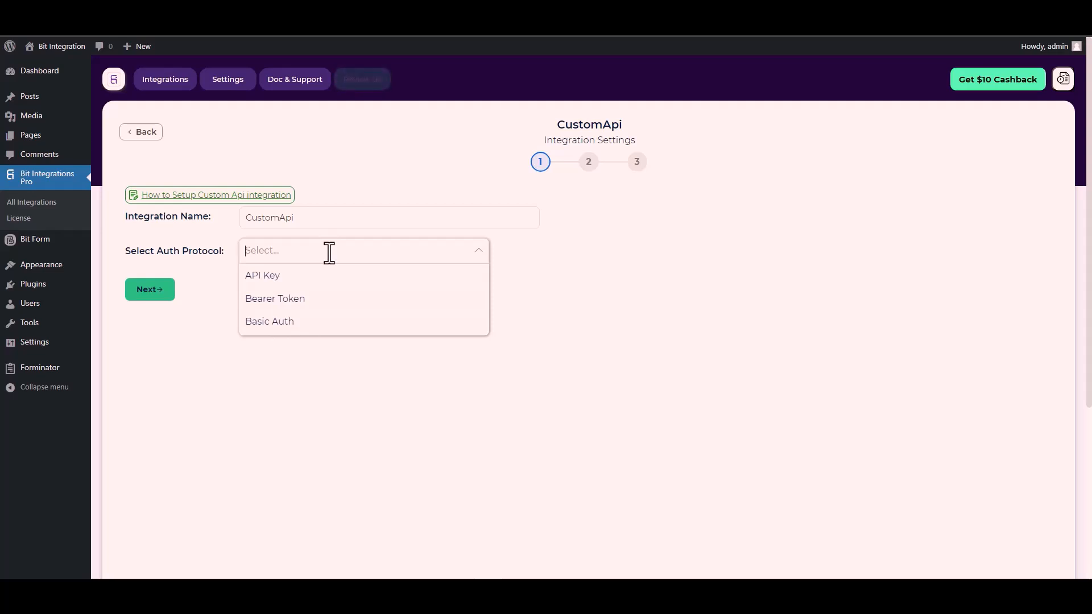
Use API Key authentication with key name Bitform-Api-Key copied from the Bit Form docs
{"action": "left_click", "coordinate": [282, 276]}
{"action": "left_click", "coordinate": [217, 304]}
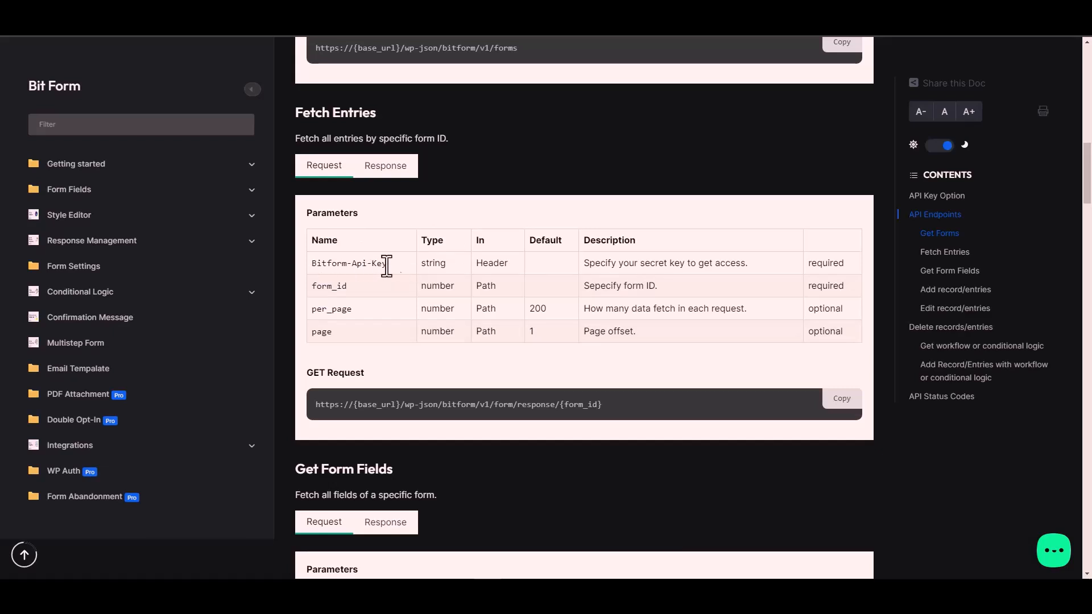
{"action": "triple_click", "coordinate": [369, 264]}
{"action": "key", "text": "ctrl+c"}
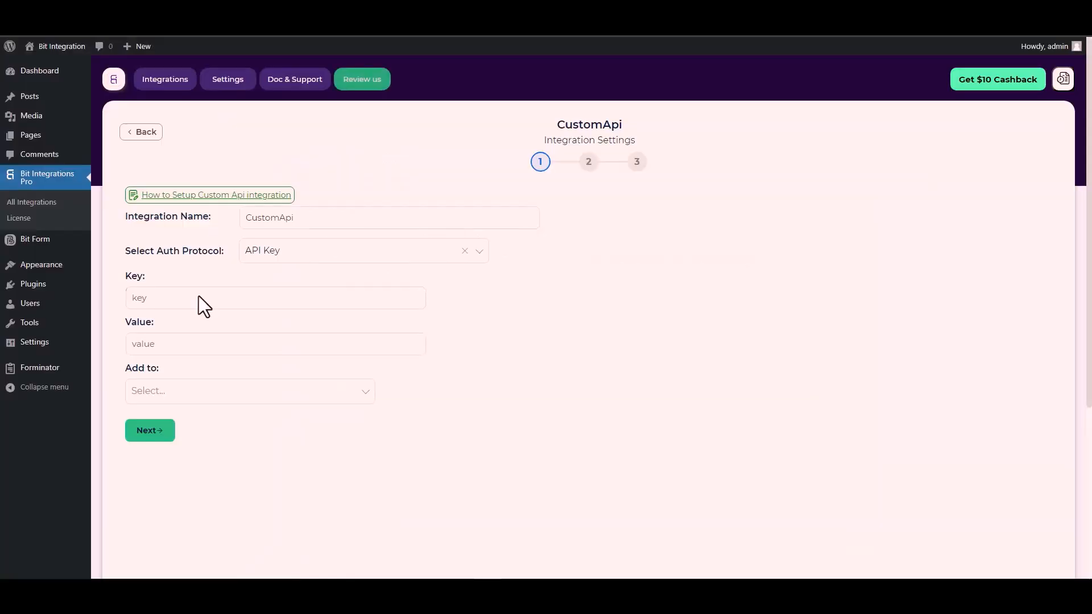
{"action": "left_click", "coordinate": [181, 298]}
{"action": "key", "text": "ctrl+v"}
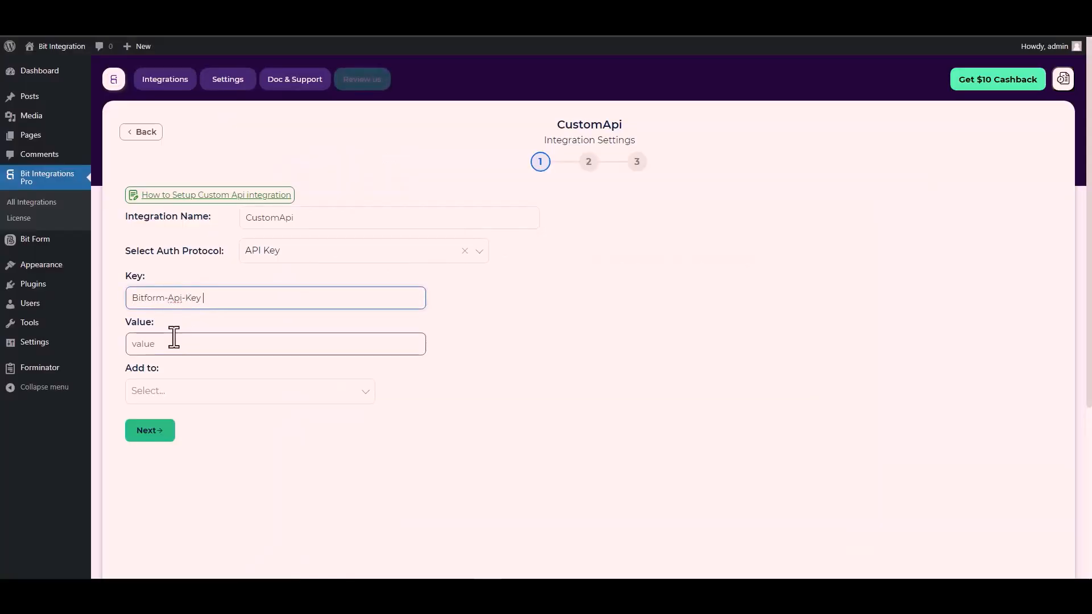
{"action": "left_click", "coordinate": [151, 341]}
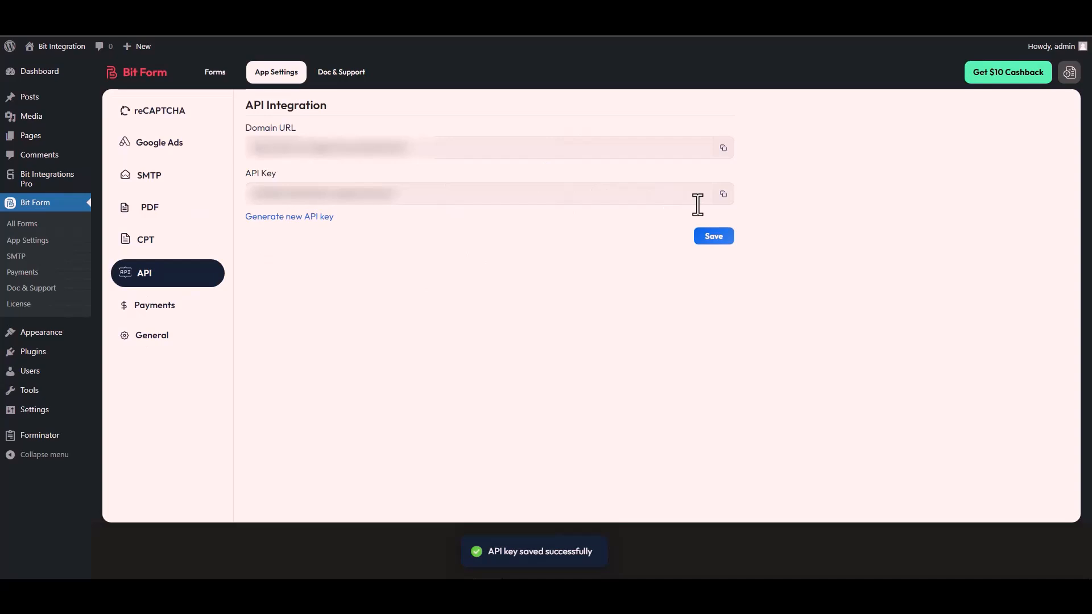
Paste Bit Form's API key as the key value and send it in the Header
{"action": "left_click", "coordinate": [723, 195]}
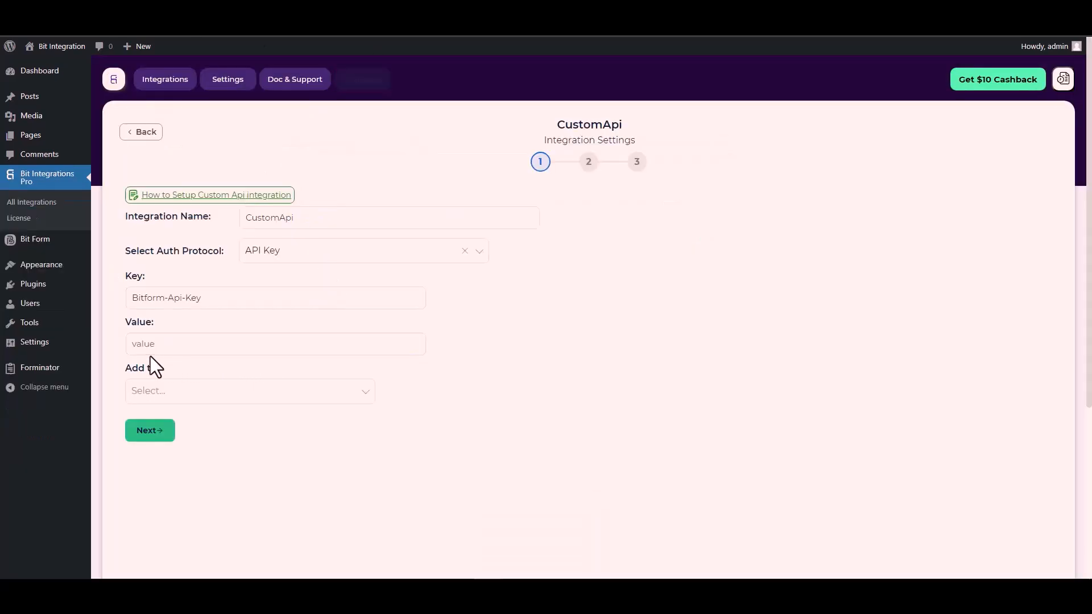
{"action": "left_click", "coordinate": [154, 348]}
{"action": "key", "text": "ctrl+v"}
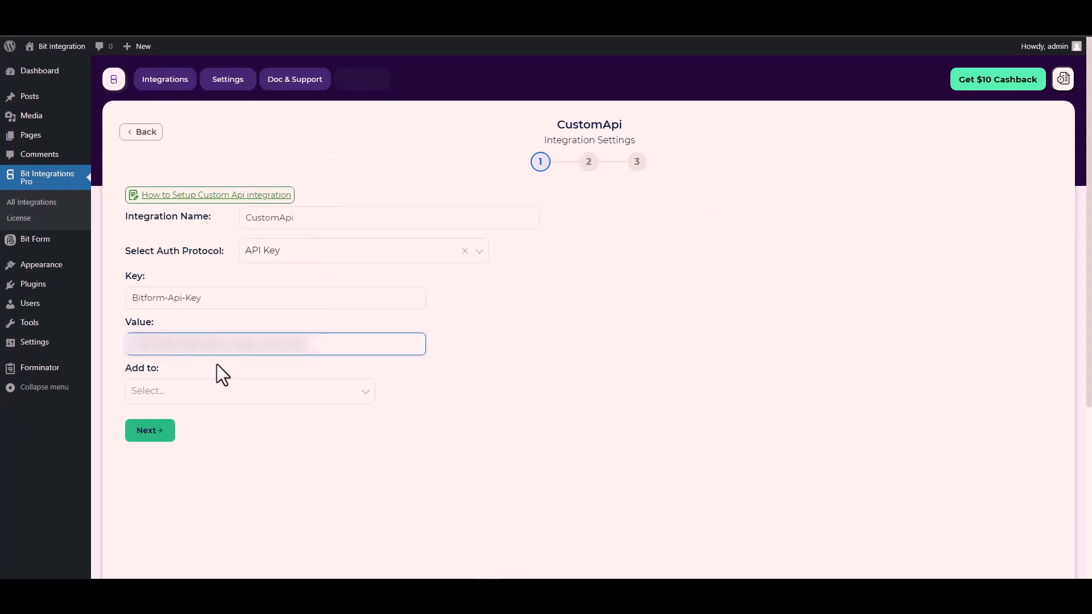
{"action": "left_click", "coordinate": [181, 400]}
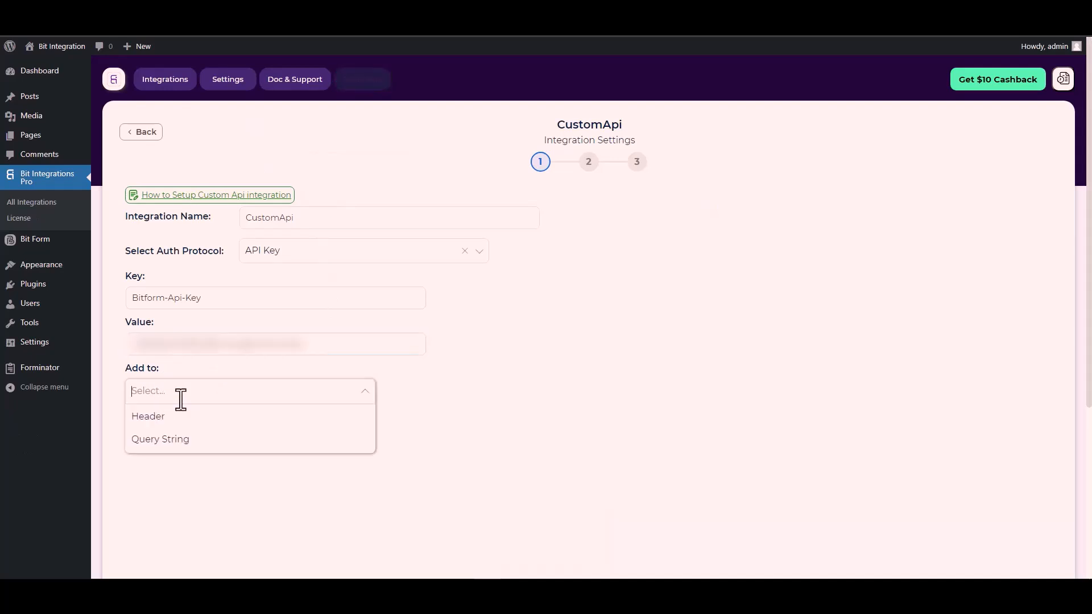
{"action": "left_click", "coordinate": [539, 406]}
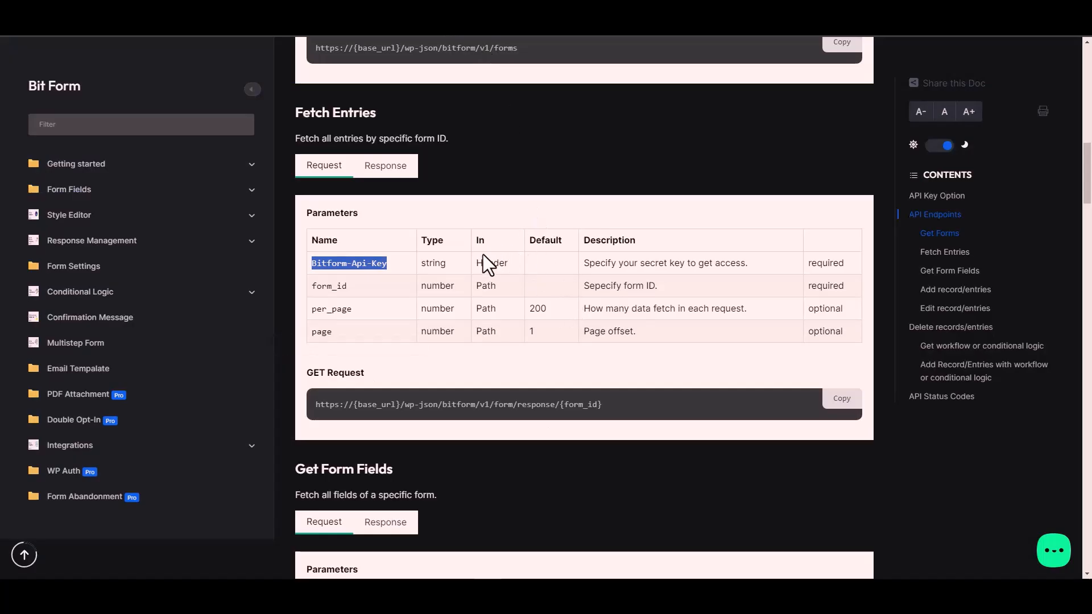
{"action": "left_click", "coordinate": [499, 264]}
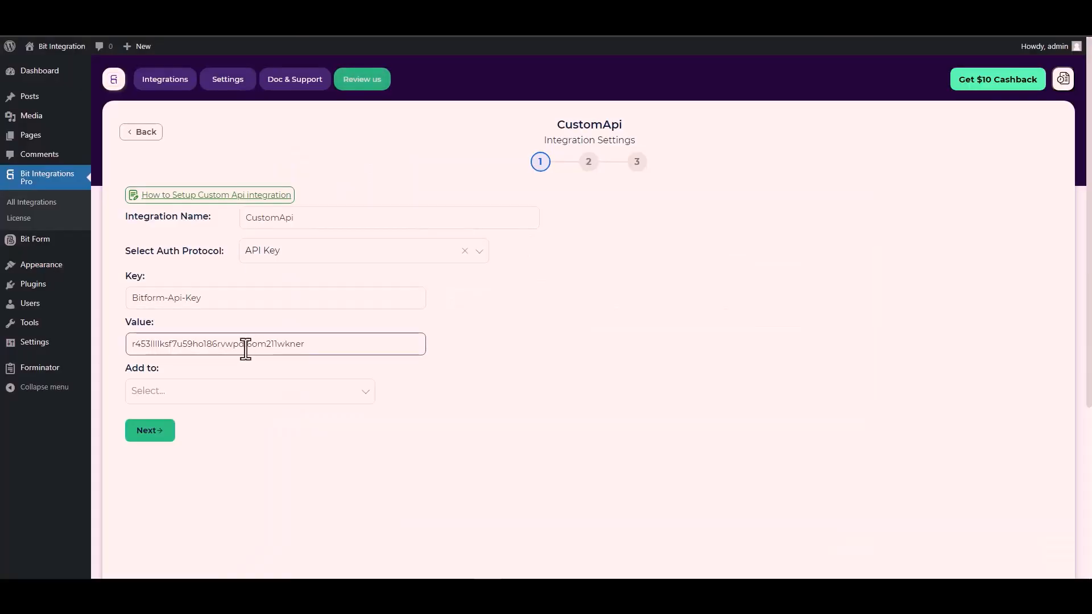
{"action": "left_click", "coordinate": [283, 391]}
{"action": "left_click", "coordinate": [166, 420]}
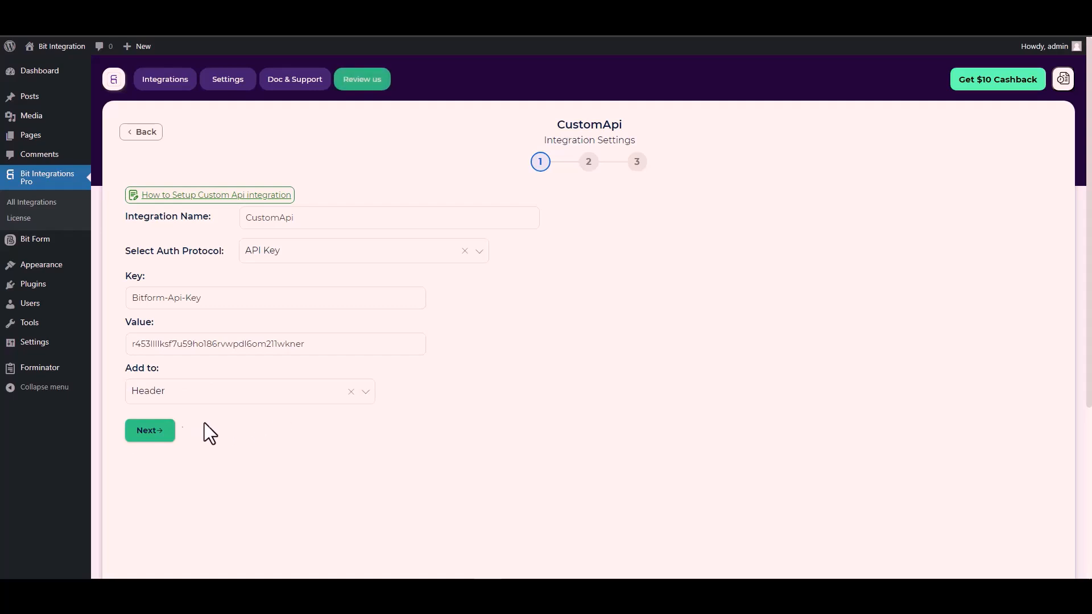
On the request settings step, set the method to POST
{"action": "left_click", "coordinate": [150, 431]}
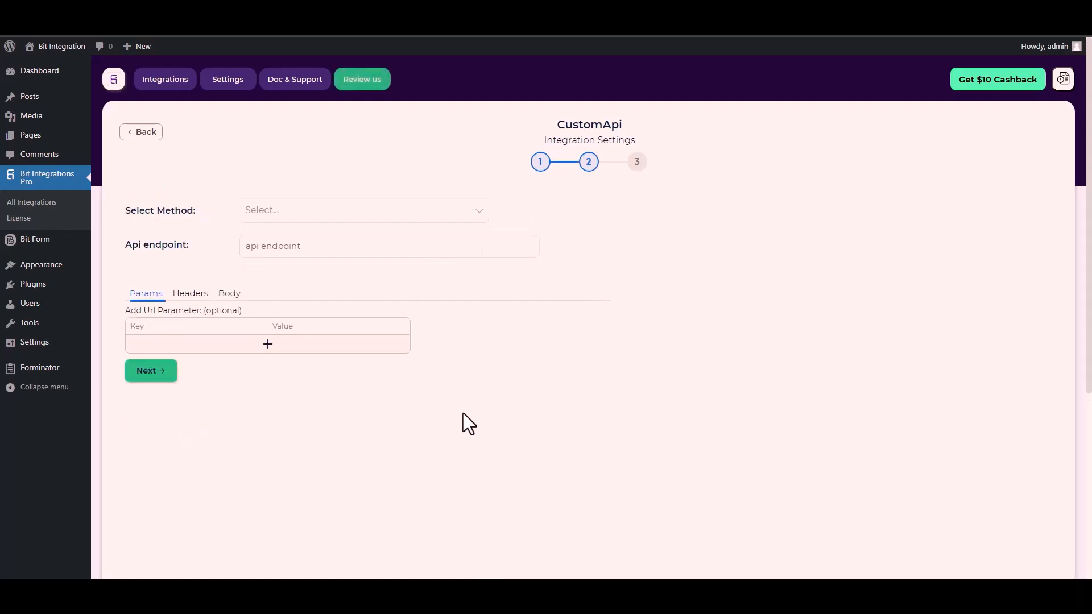
{"action": "left_click", "coordinate": [281, 211]}
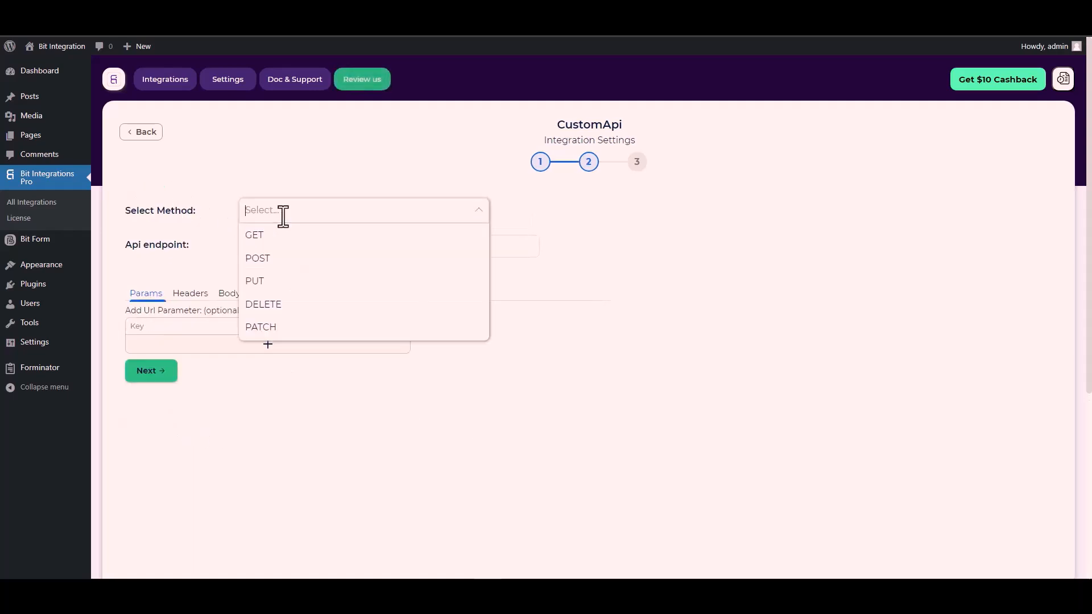
{"action": "left_click", "coordinate": [282, 258]}
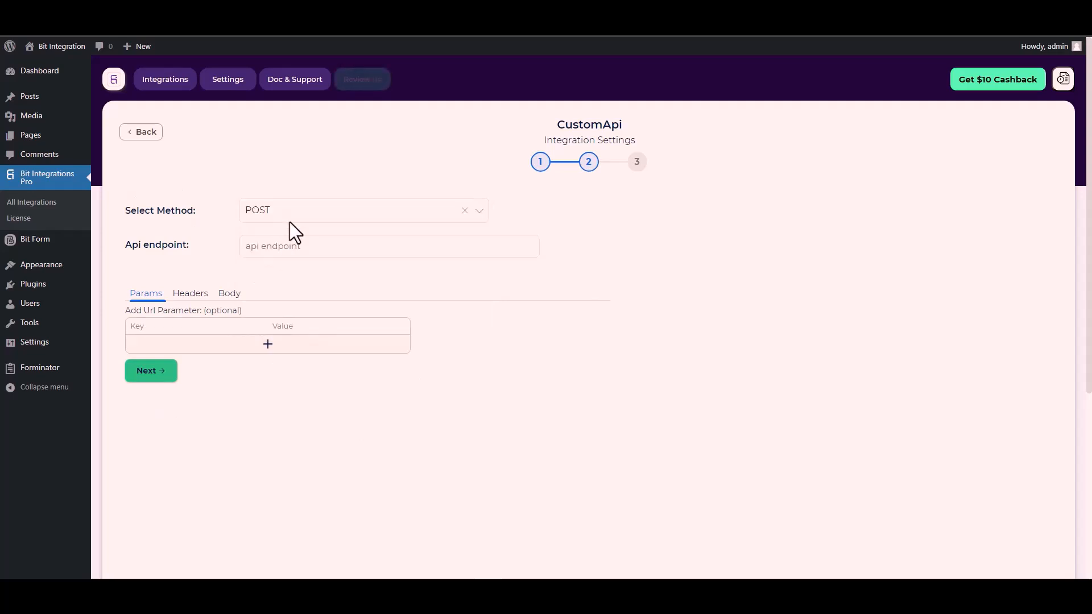
{"action": "scroll", "coordinate": [193, 245], "scroll_direction": "down", "scroll_amount": 1}
Paste the docs' form-response endpoint URL into Api endpoint and select its {form_id} placeholder
{"action": "left_click", "coordinate": [274, 196]}
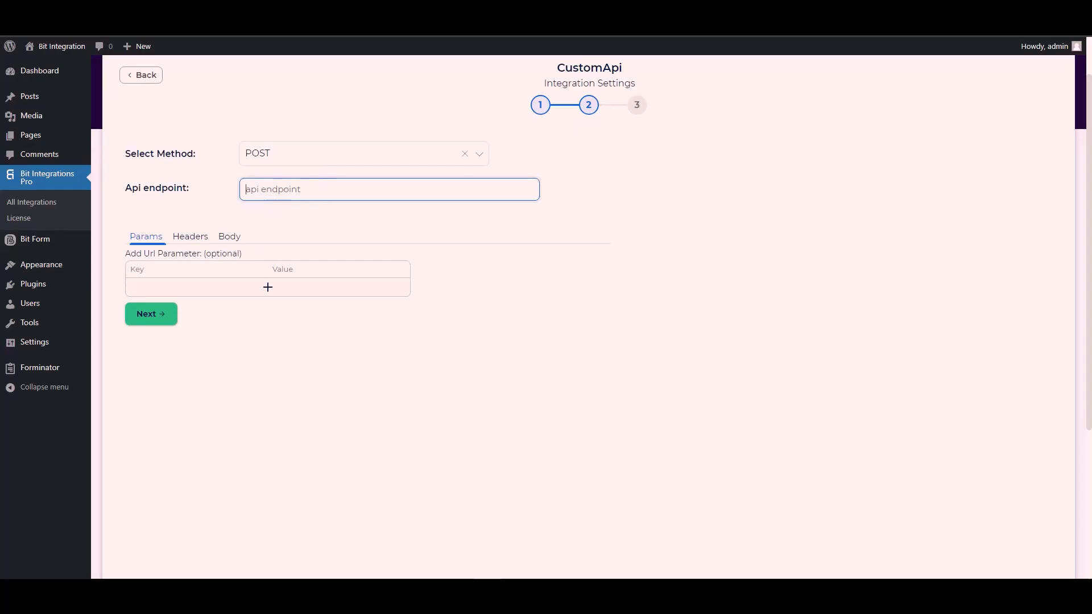
{"action": "key", "text": "ctrl+Tab"}
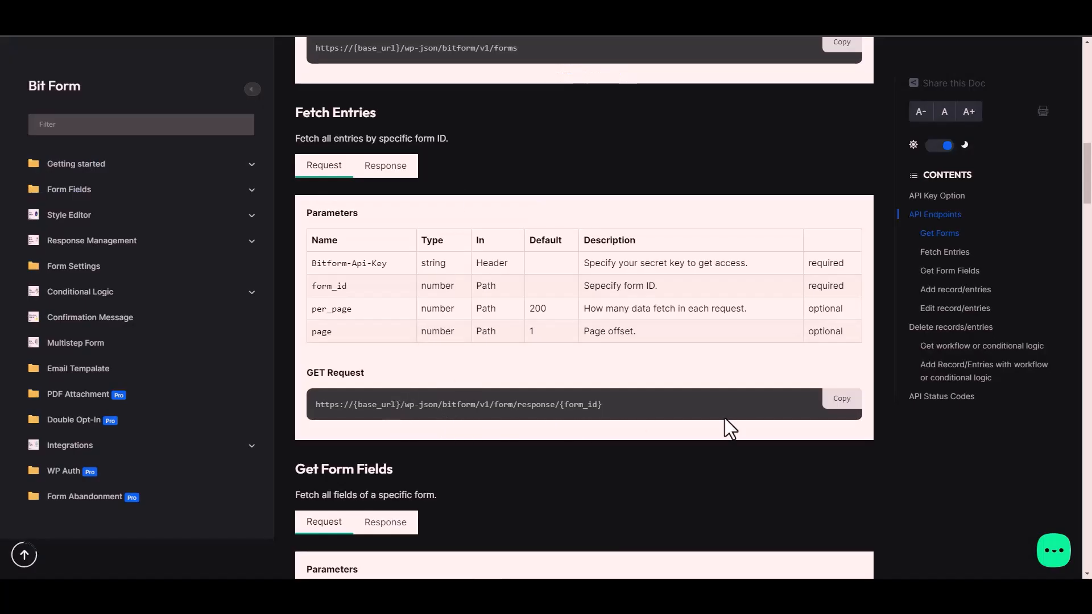
{"action": "left_click", "coordinate": [848, 403]}
{"action": "key", "text": "ctrl+Tab"}
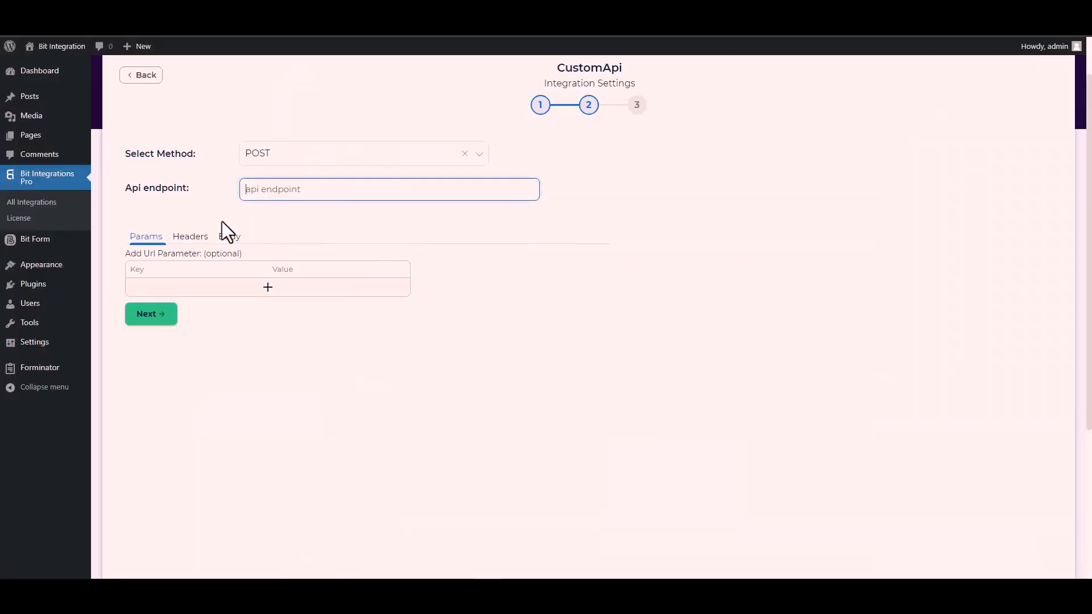
{"action": "key", "text": "ctrl+v"}
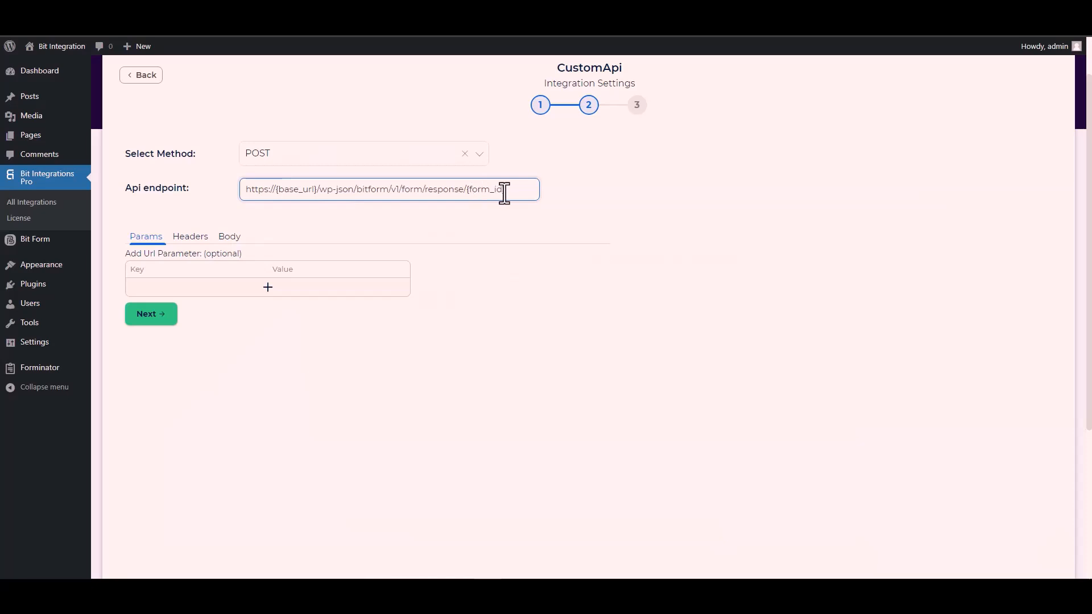
{"action": "left_click_drag", "start_coordinate": [505, 190], "coordinate": [469, 189]}
{"action": "key", "text": "ctrl+Tab"}
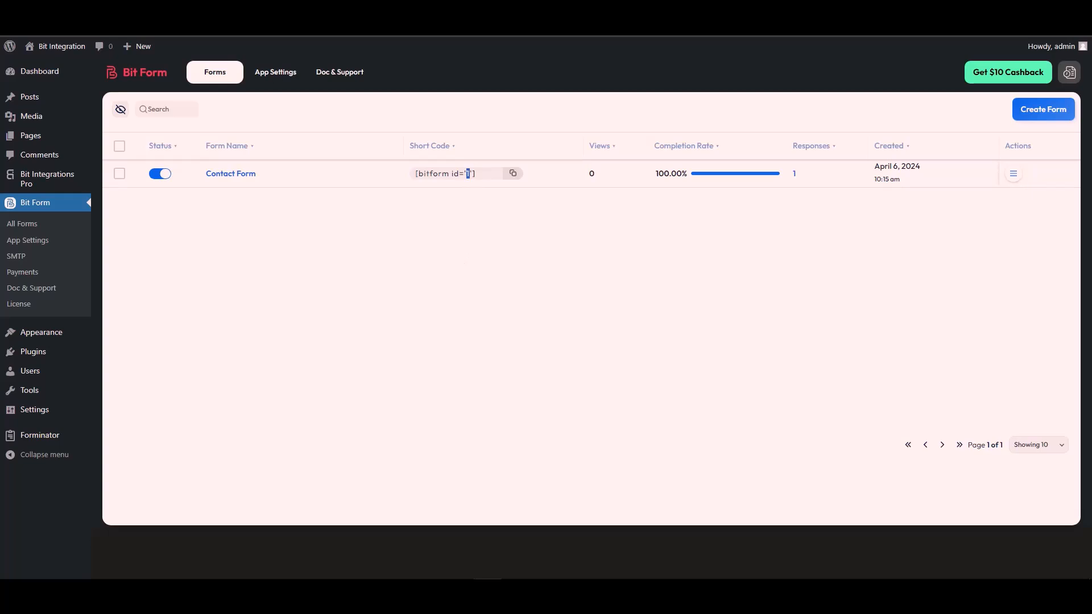
Delete the selected {form_id} placeholder from the endpoint after noting Contact Form's id 1
{"action": "key", "text": "ctrl+Tab"}
{"action": "key", "text": "BackSpace"}
{"action": "key", "text": "BackSpace"}
{"action": "type", "text": "1/form/response/1"}
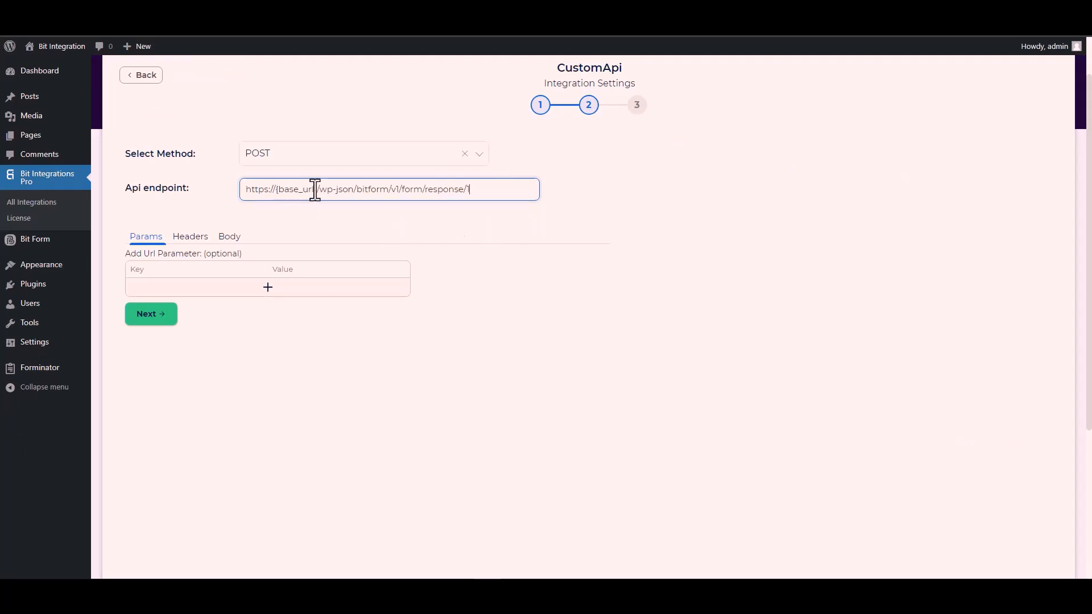
{"action": "left_click_drag", "start_coordinate": [319, 189], "coordinate": [276, 190]}
{"action": "left_click", "coordinate": [364, 17]}
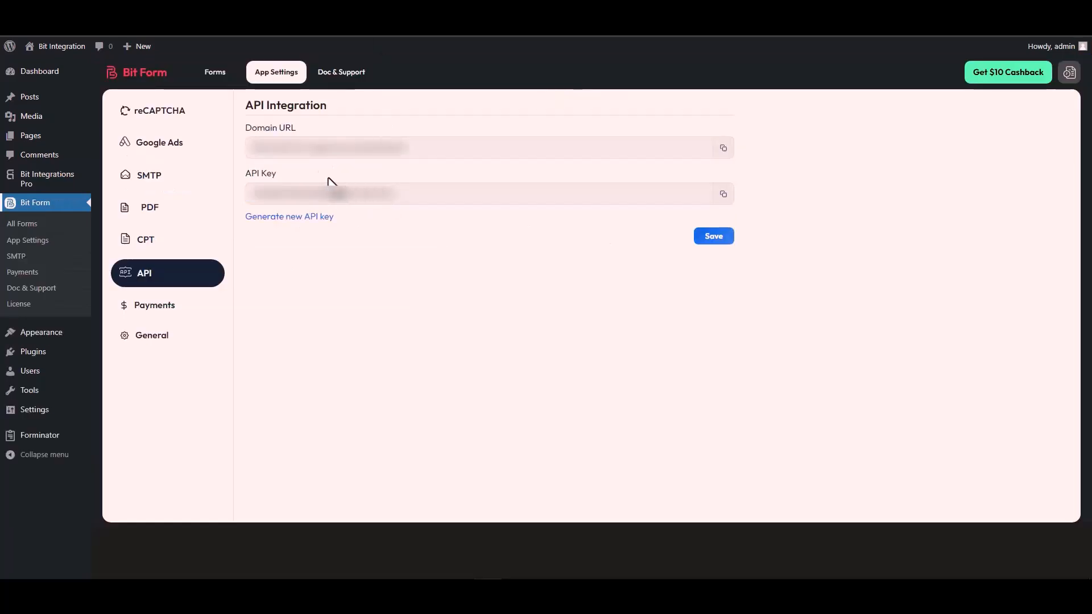
{"action": "triple_click", "coordinate": [307, 149]}
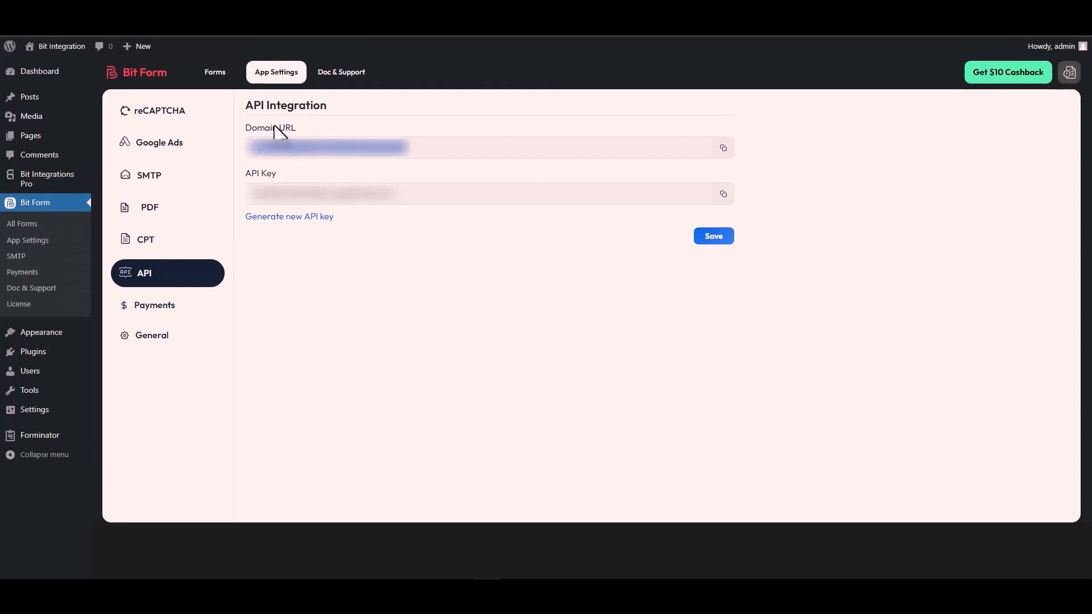
{"action": "left_click", "coordinate": [723, 148]}
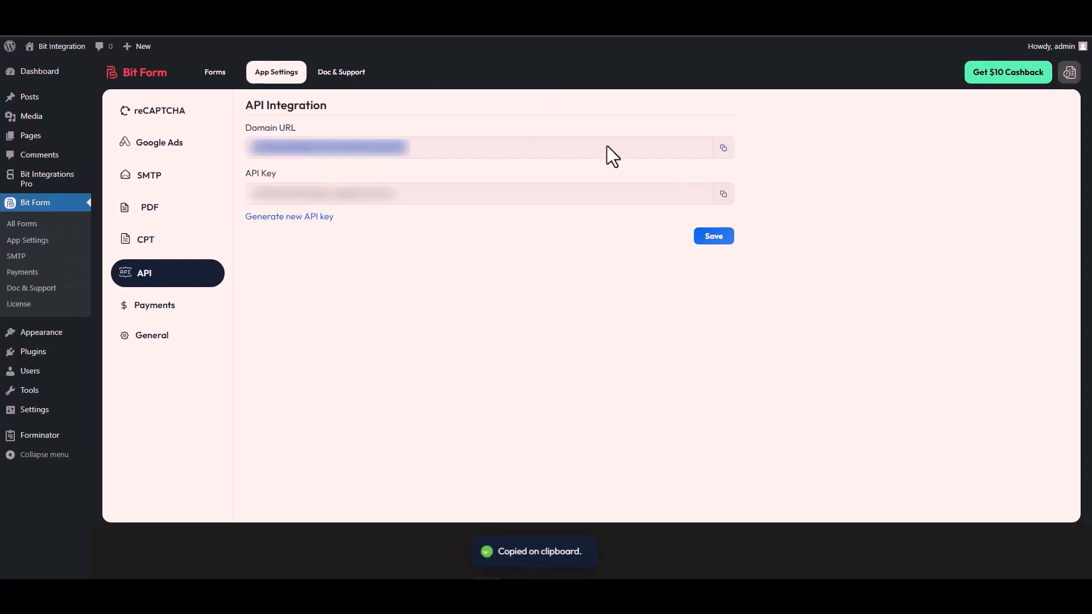
{"action": "key", "text": "ctrl+Tab"}
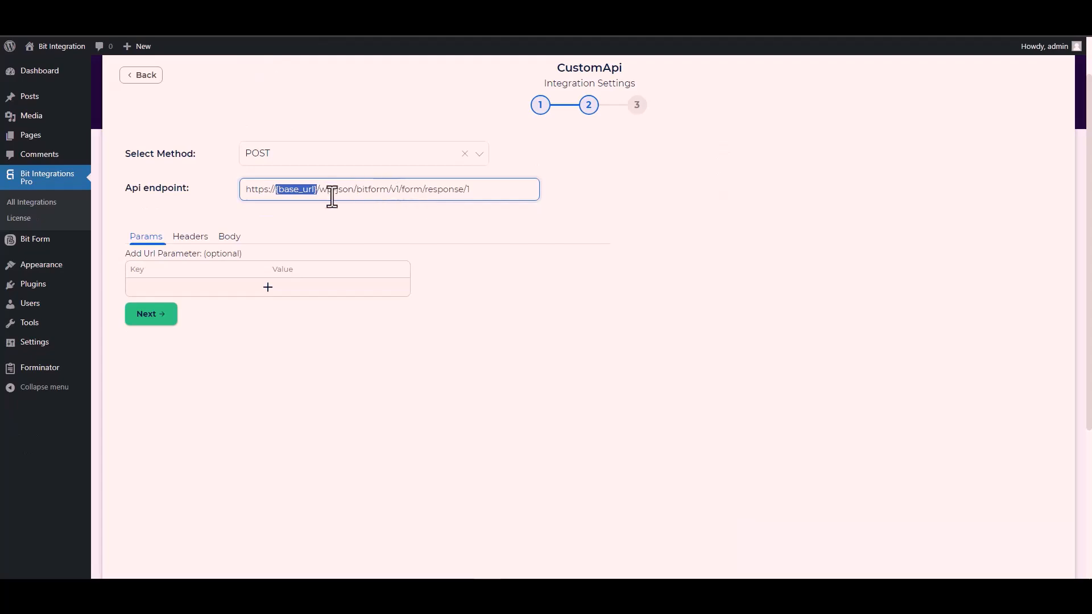
{"action": "left_click", "coordinate": [318, 189]}
{"action": "left_click_drag", "start_coordinate": [316, 189], "coordinate": [243, 196]}
{"action": "key", "text": "ctrl+v"}
{"action": "left_click", "coordinate": [374, 220]}
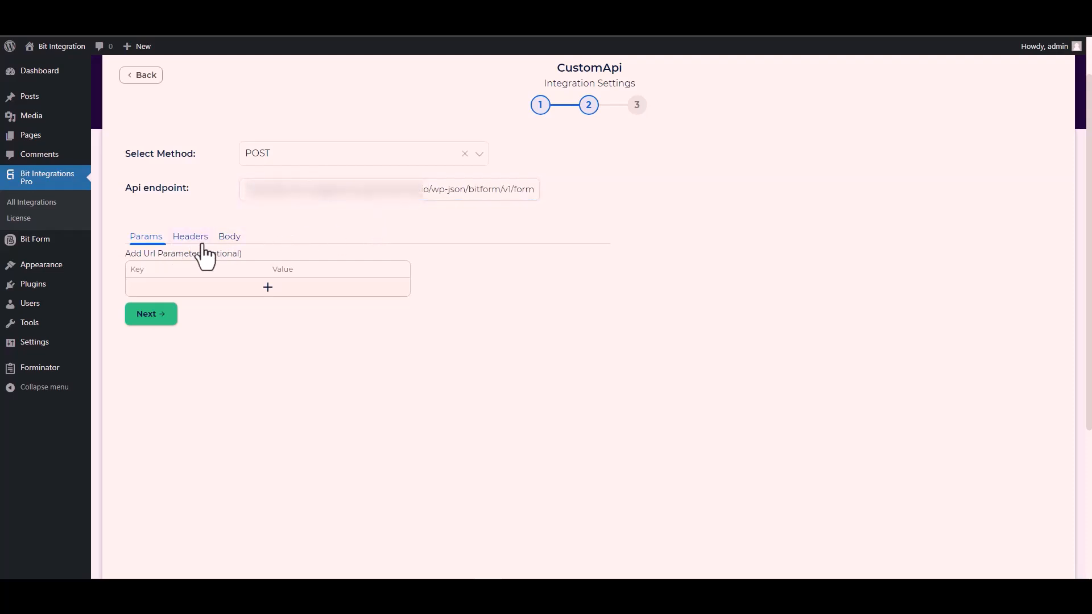
In Body, enable Send All Data with content type application/x-www-form-urlencoded
{"action": "left_click", "coordinate": [231, 247]}
{"action": "left_click", "coordinate": [149, 266]}
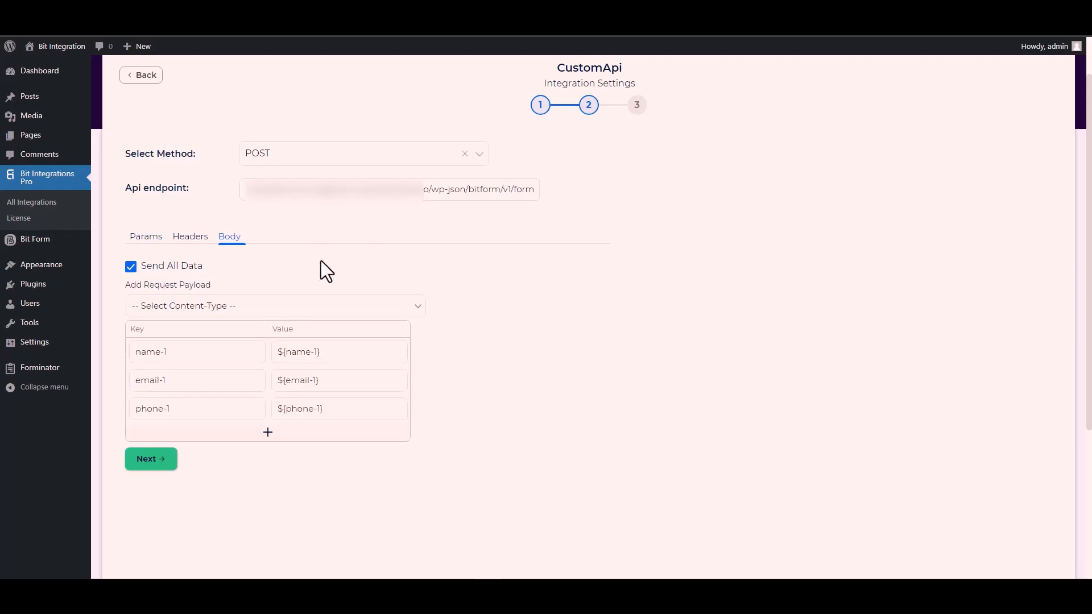
{"action": "scroll", "coordinate": [319, 265], "scroll_direction": "down", "scroll_amount": 3}
{"action": "left_click", "coordinate": [216, 138]}
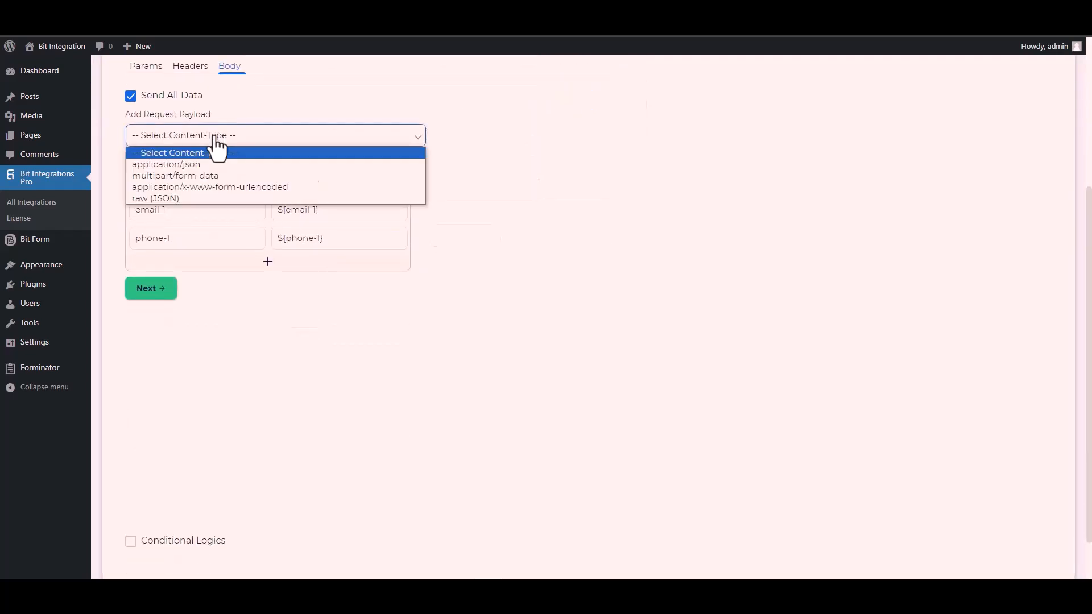
{"action": "left_click", "coordinate": [248, 187]}
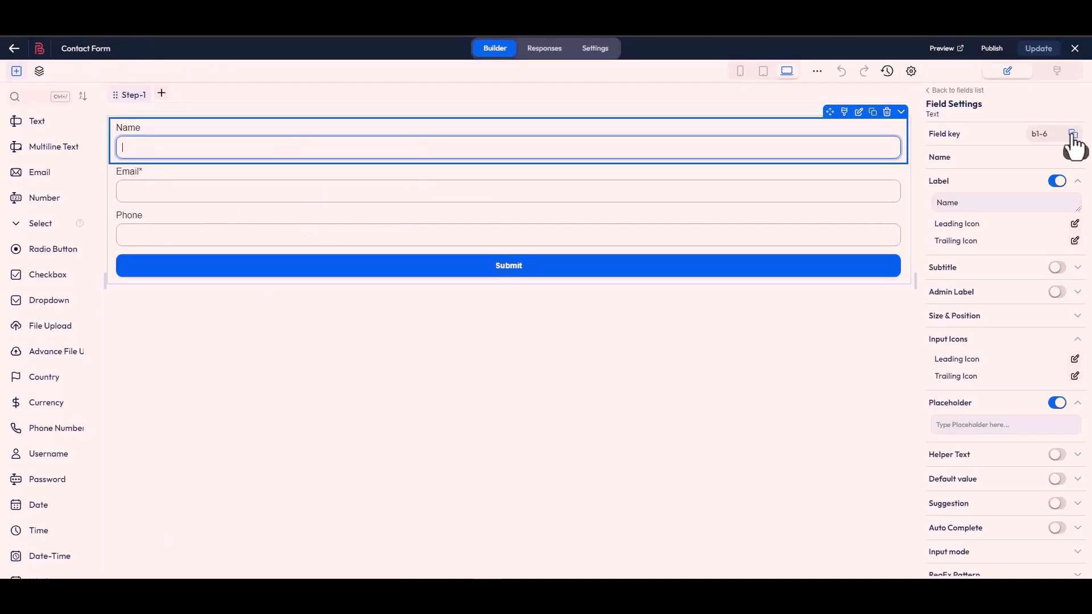
Rename the name, email and phone keys to Bit Form's b1-6, b1-4 and b1-7
{"action": "left_click", "coordinate": [1073, 133]}
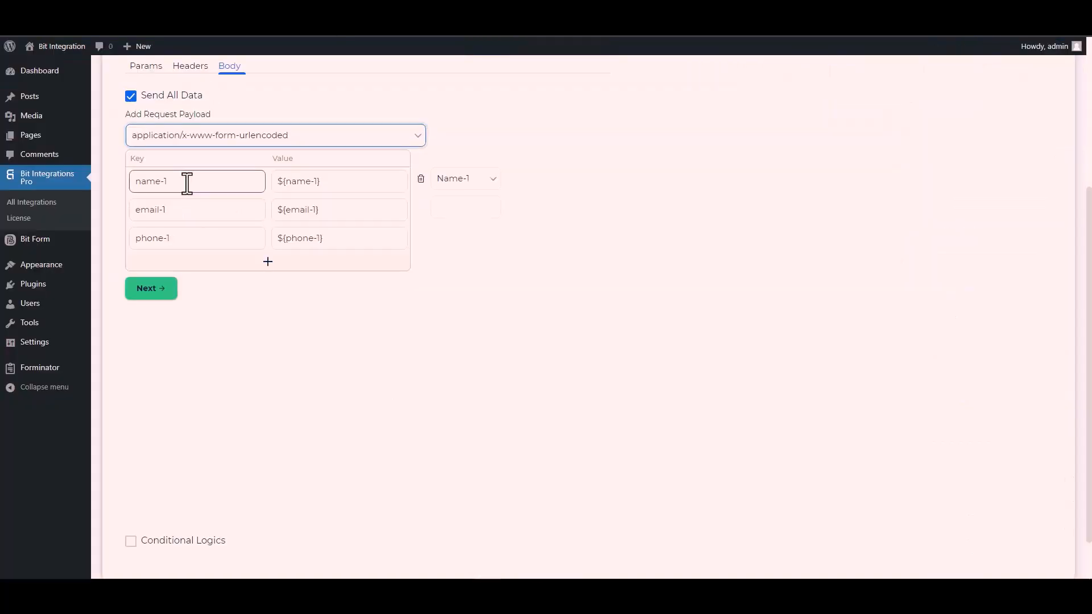
{"action": "triple_click", "coordinate": [187, 182]}
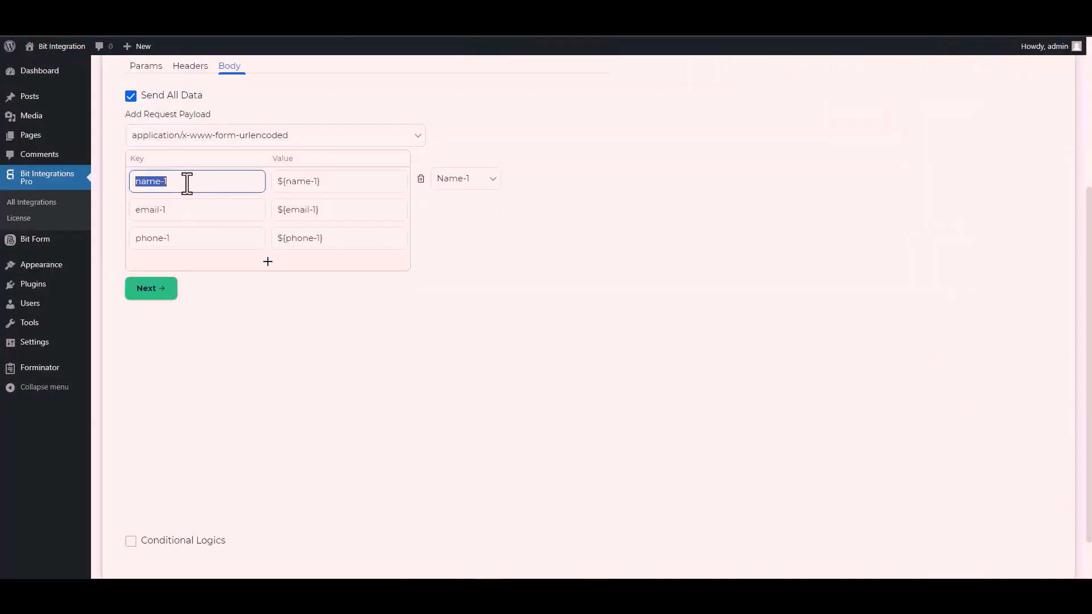
{"action": "key", "text": "ctrl+v"}
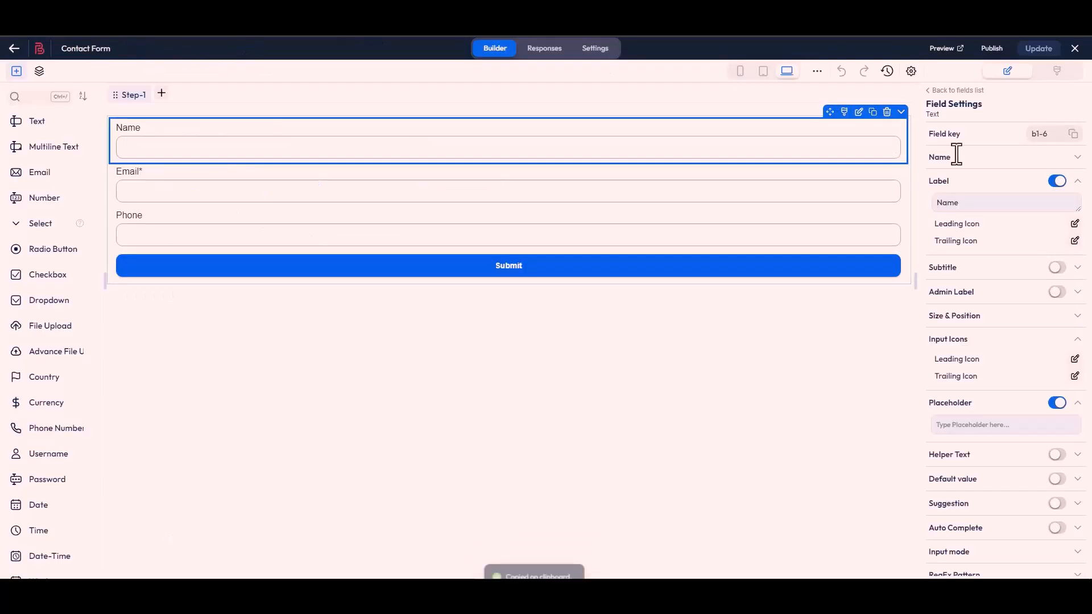
{"action": "left_click", "coordinate": [524, 200]}
{"action": "left_click", "coordinate": [1073, 134]}
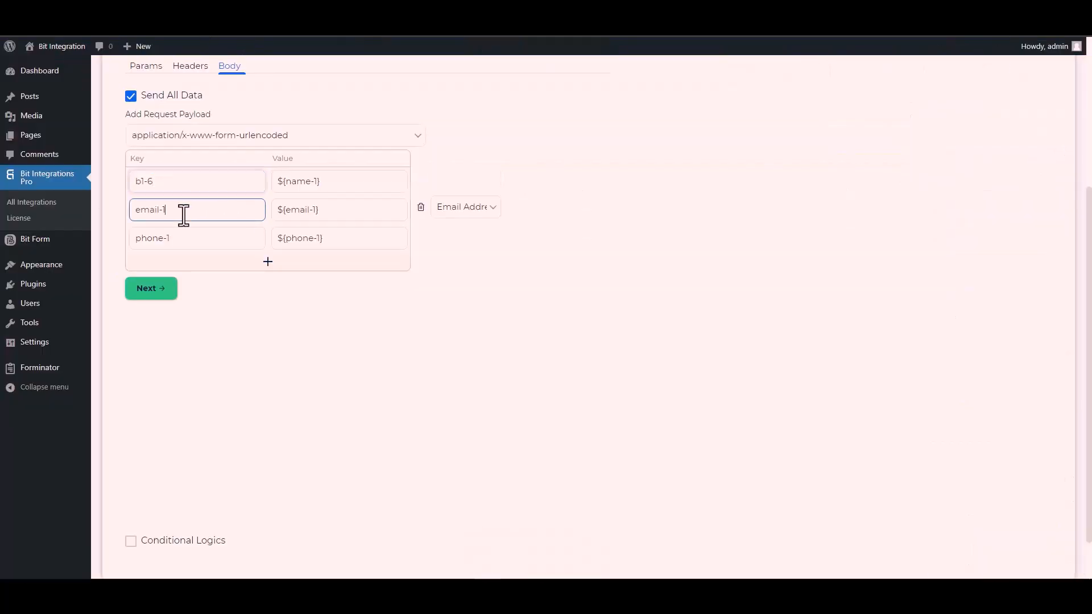
{"action": "double_click", "coordinate": [183, 215]}
{"action": "key", "text": "ctrl+a"}
{"action": "key", "text": "ctrl+v"}
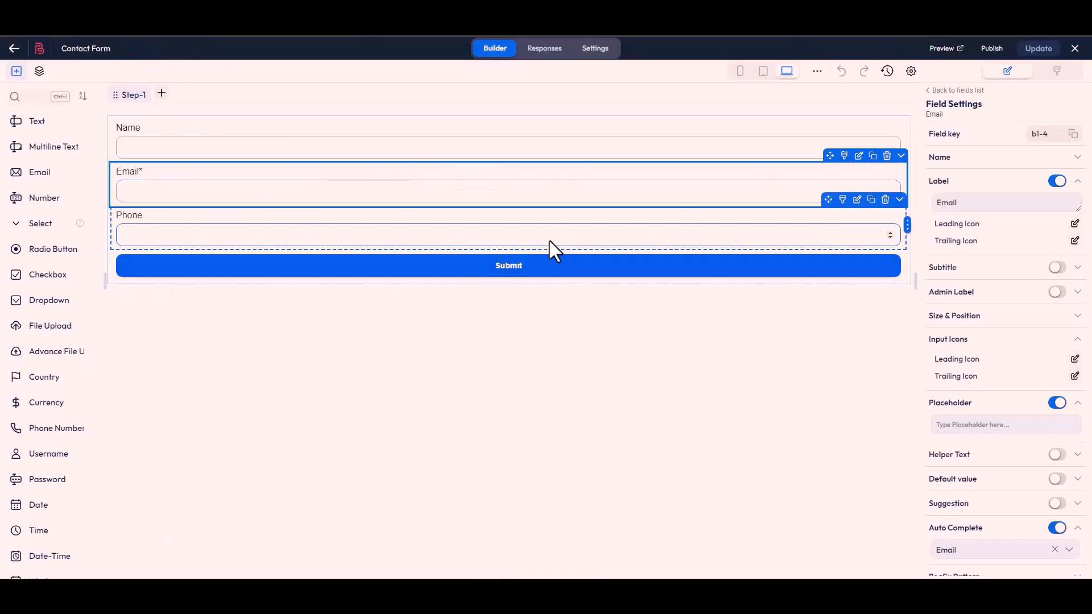
{"action": "left_click", "coordinate": [553, 245]}
{"action": "left_click", "coordinate": [1075, 135]}
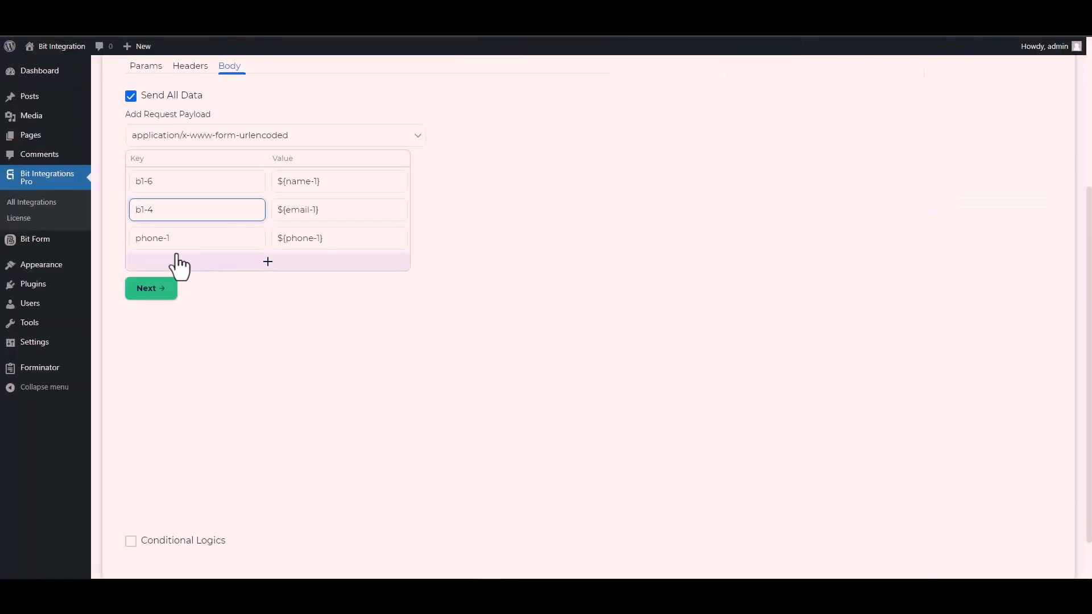
{"action": "left_click", "coordinate": [178, 245]}
{"action": "key", "text": "ctrl+a"}
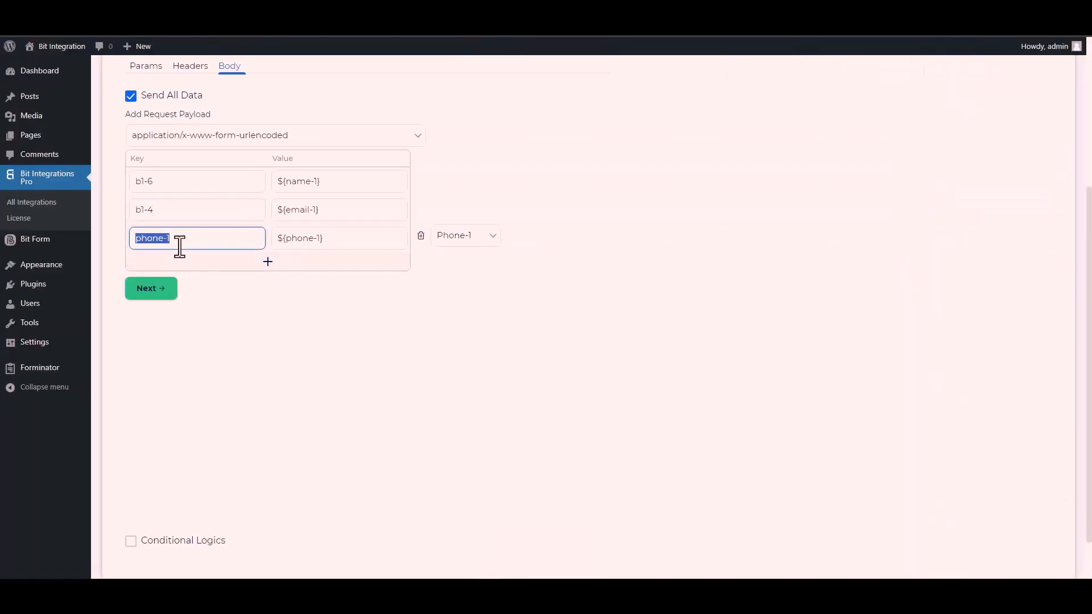
{"action": "key", "text": "ctrl+v"}
{"action": "scroll", "coordinate": [137, 465], "scroll_direction": "down", "scroll_amount": 1}
Leave Conditional Logics off, then Finish & Save the CustomApi integration
{"action": "left_click", "coordinate": [131, 489]}
{"action": "scroll", "coordinate": [216, 418], "scroll_direction": "down", "scroll_amount": 2}
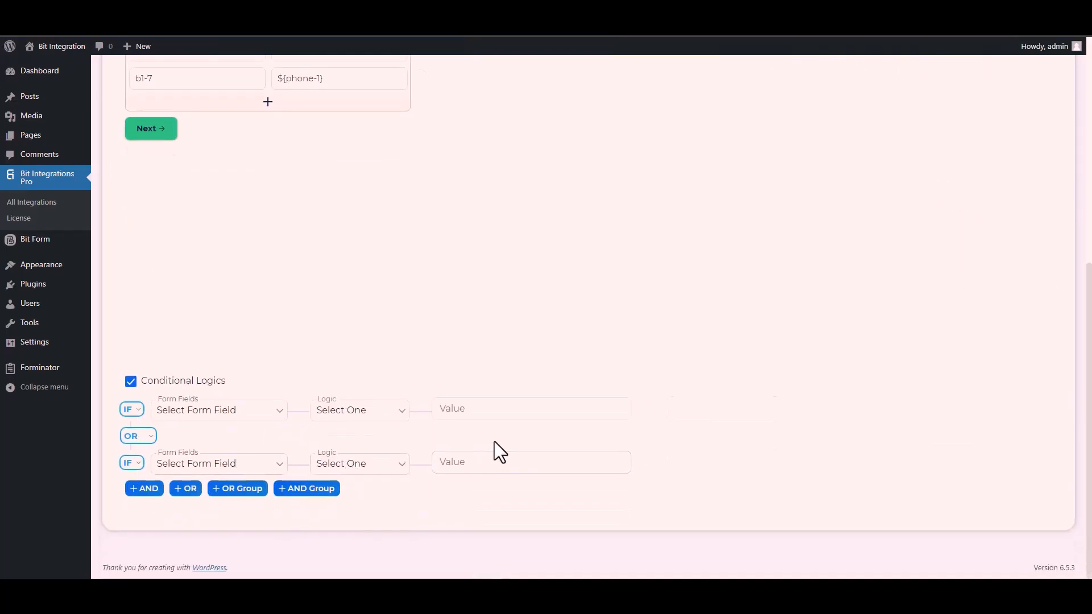
{"action": "left_click", "coordinate": [131, 382]}
{"action": "scroll", "coordinate": [265, 384], "scroll_direction": "up", "scroll_amount": 4}
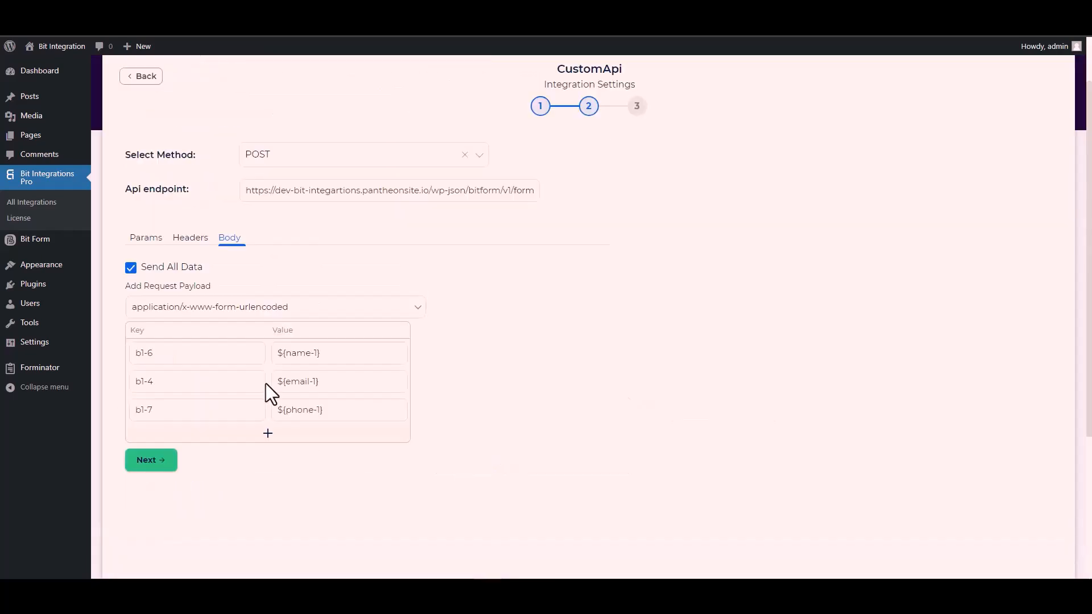
{"action": "left_click", "coordinate": [159, 468]}
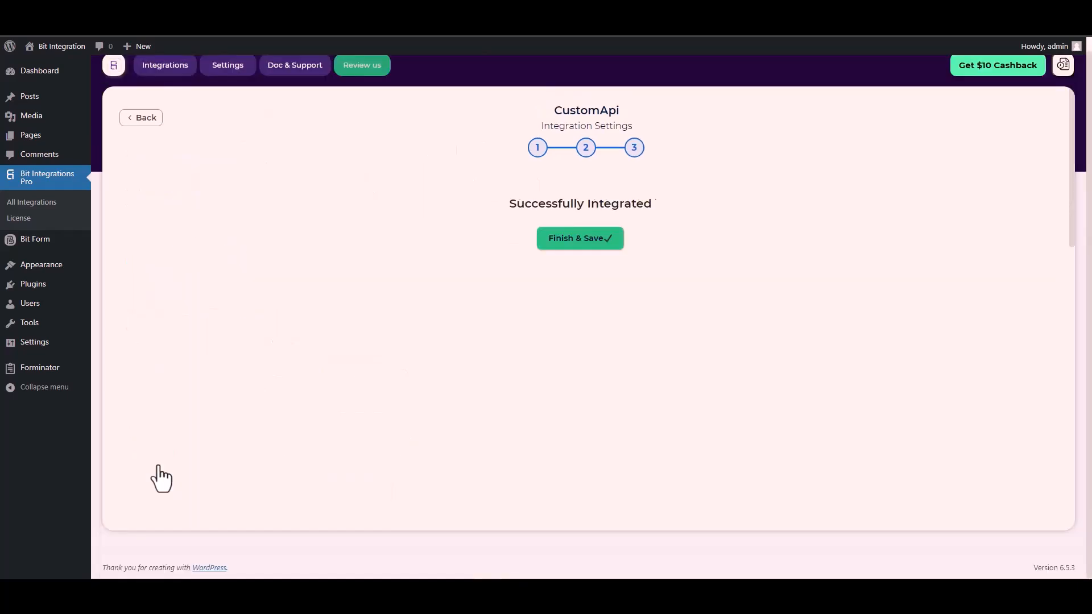
{"action": "left_click", "coordinate": [591, 247]}
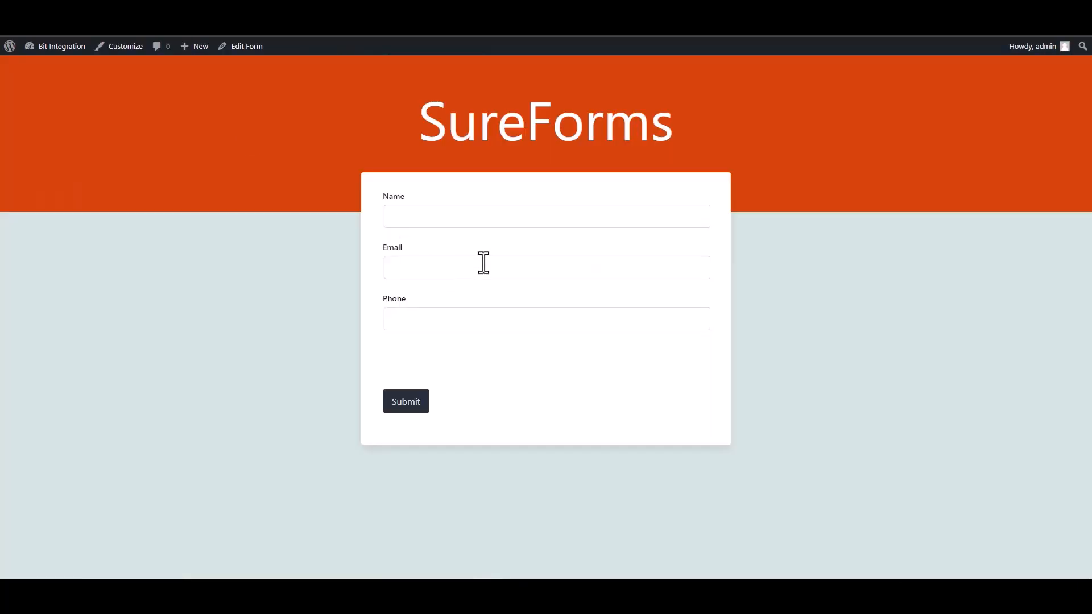
Submit the form with name 'Bit Integrations', an e-mail address and a phone number
{"action": "left_click", "coordinate": [428, 223]}
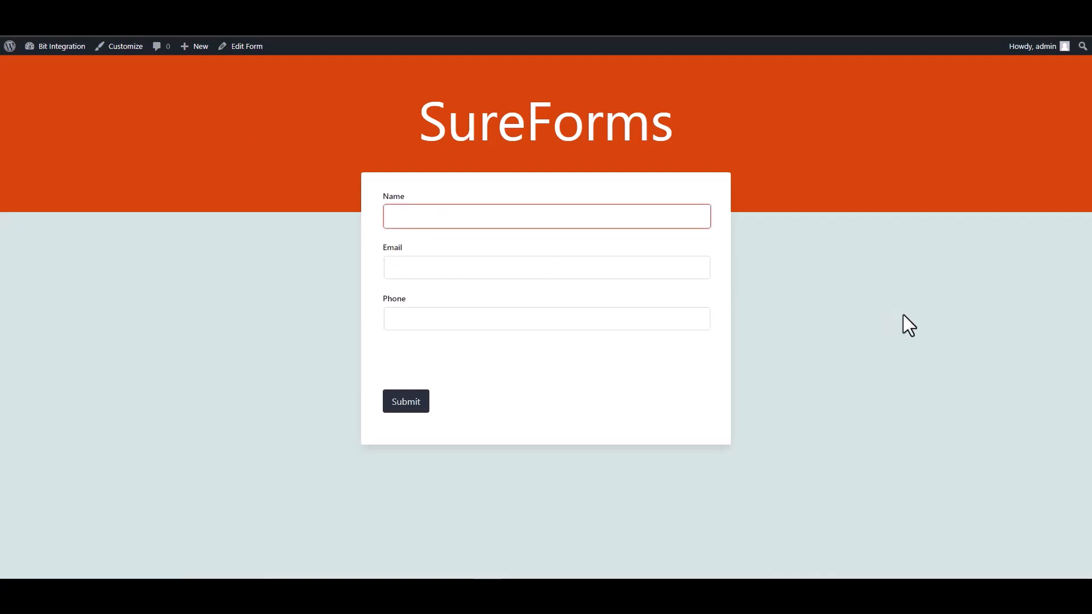
{"action": "type", "text": "Bit"}
{"action": "type", "text": "Integrations"}
{"action": "left_click", "coordinate": [705, 273]}
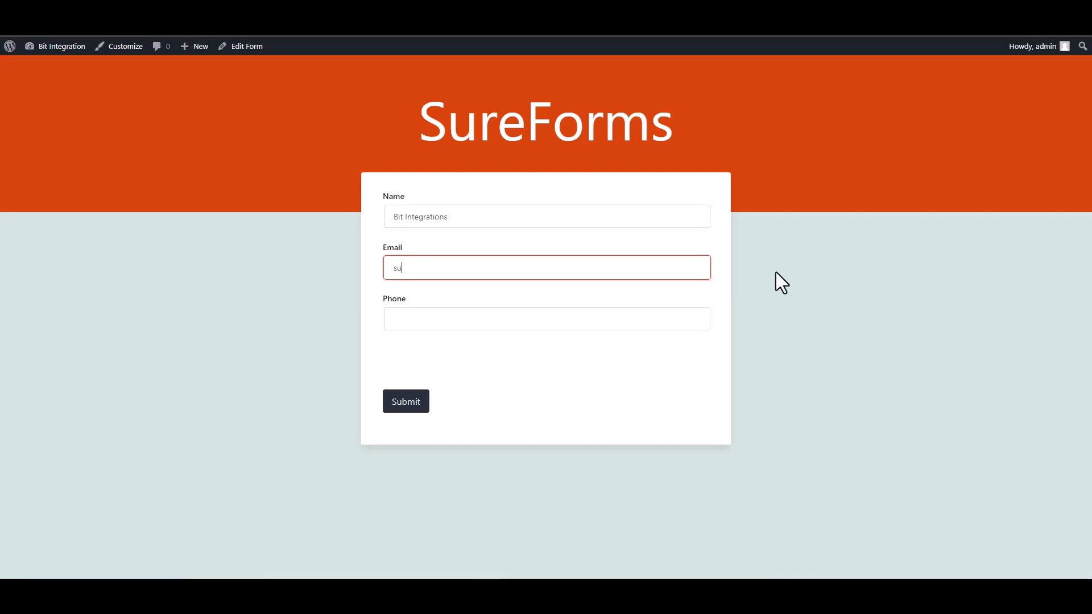
{"action": "left_click", "coordinate": [646, 312]}
{"action": "type", "text": "444555666"}
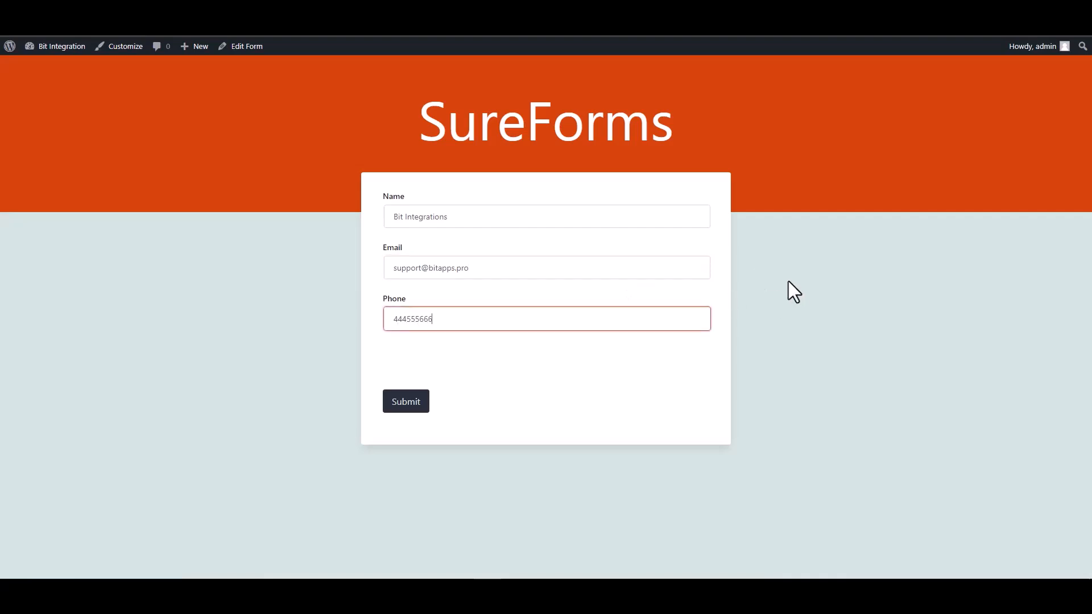
{"action": "left_click", "coordinate": [415, 405]}
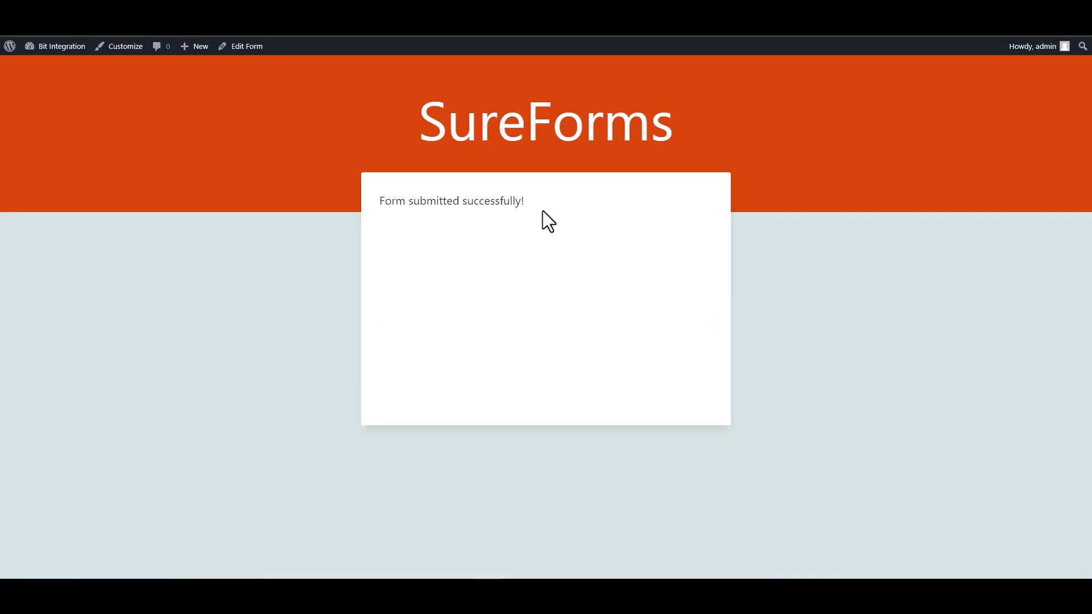
{"action": "left_click_drag", "start_coordinate": [545, 212], "coordinate": [384, 203]}
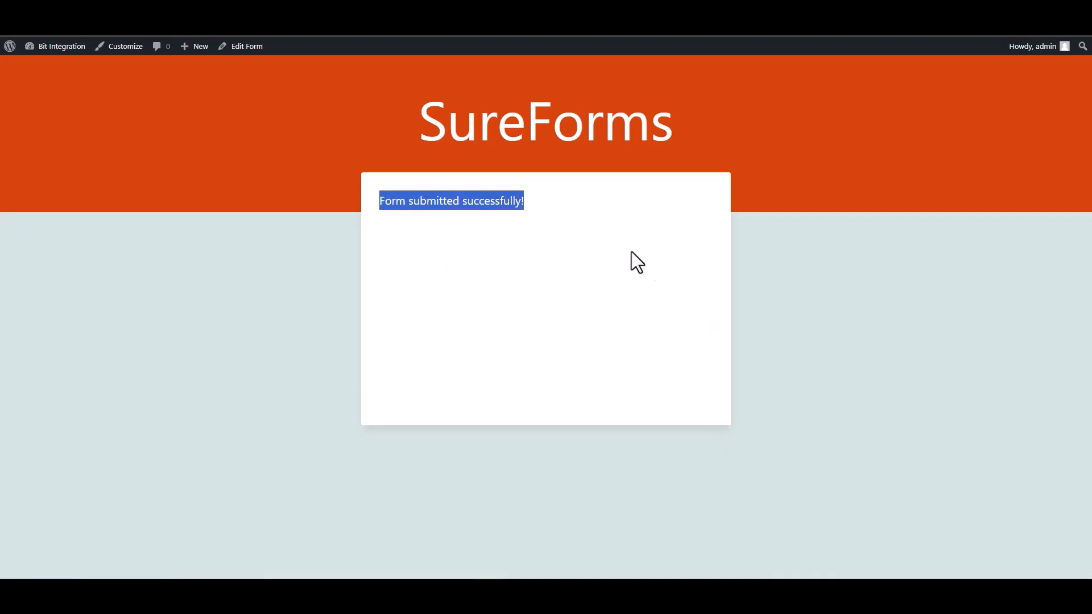
{"action": "left_click", "coordinate": [845, 297]}
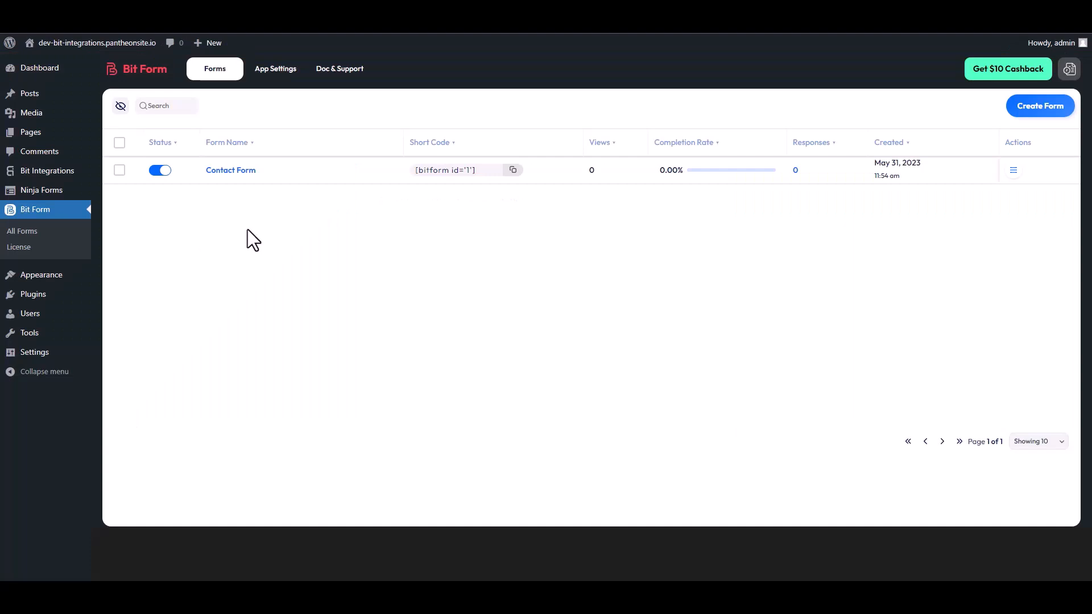
Open the Bit Form Contact Form's Responses page from its Actions menu
{"action": "left_click", "coordinate": [1014, 171]}
{"action": "left_click", "coordinate": [976, 210]}
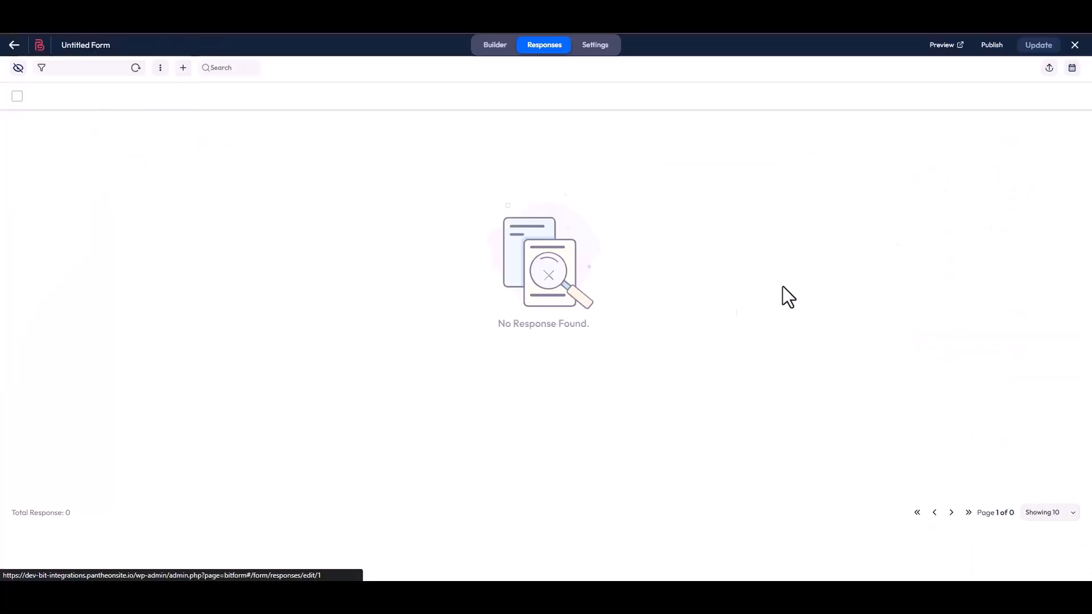